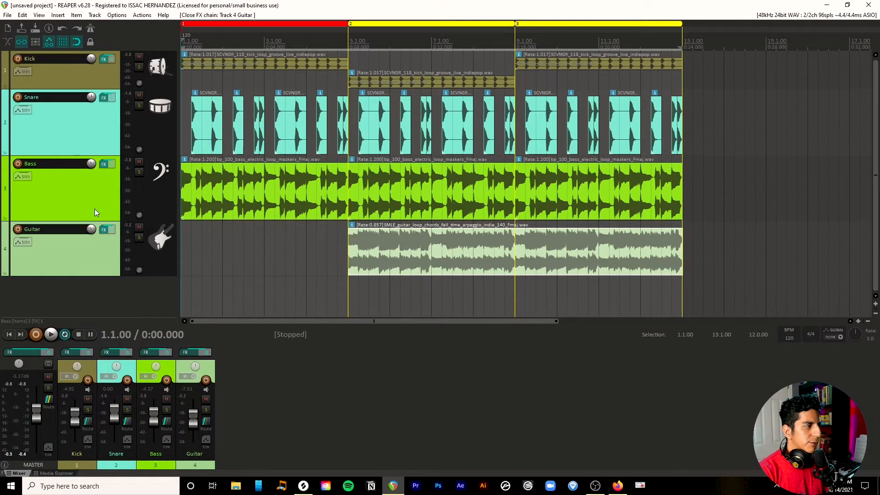
Open the FX chain of the Bass track and reposition its window
{"action": "left_click", "coordinate": [101, 166]}
{"action": "left_click_drag", "start_coordinate": [134, 36], "coordinate": [250, 38]}
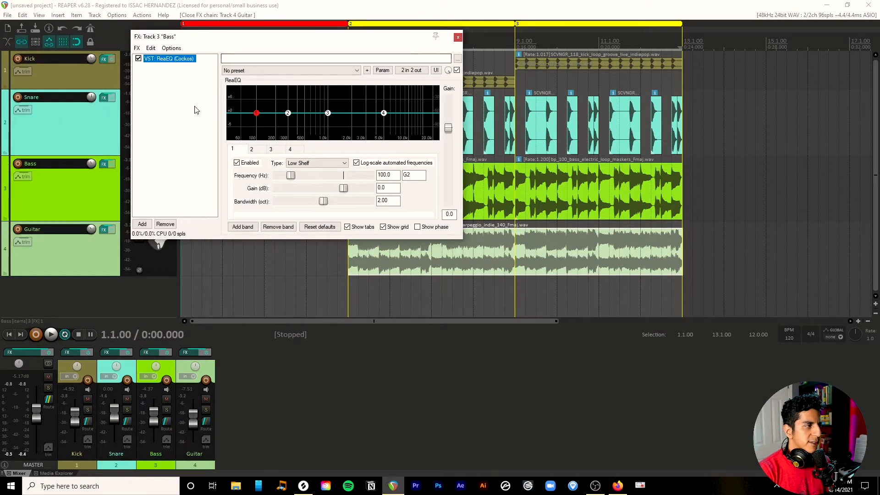
Locate ReaEQ among the Cockos plug-ins available for the Bass track without adding another instance
{"action": "double_click", "coordinate": [195, 110]}
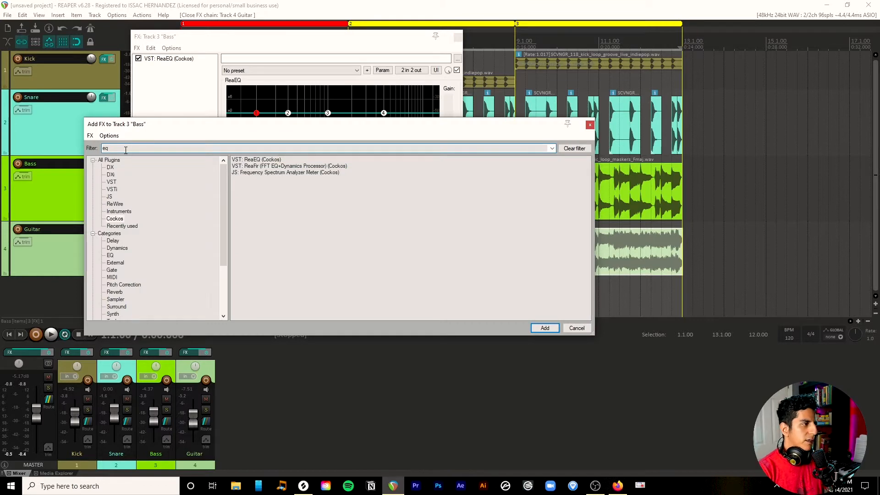
{"action": "key", "text": "BackSpace"}
{"action": "left_click", "coordinate": [115, 219]}
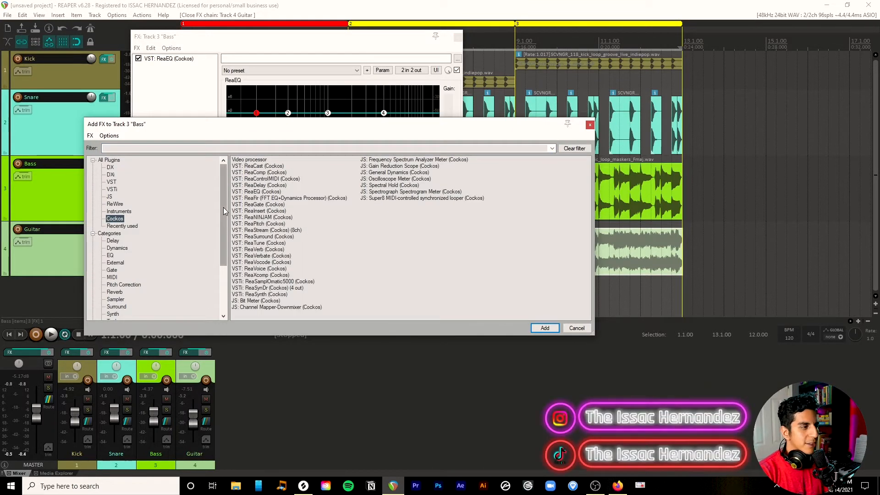
{"action": "left_click", "coordinate": [263, 192]}
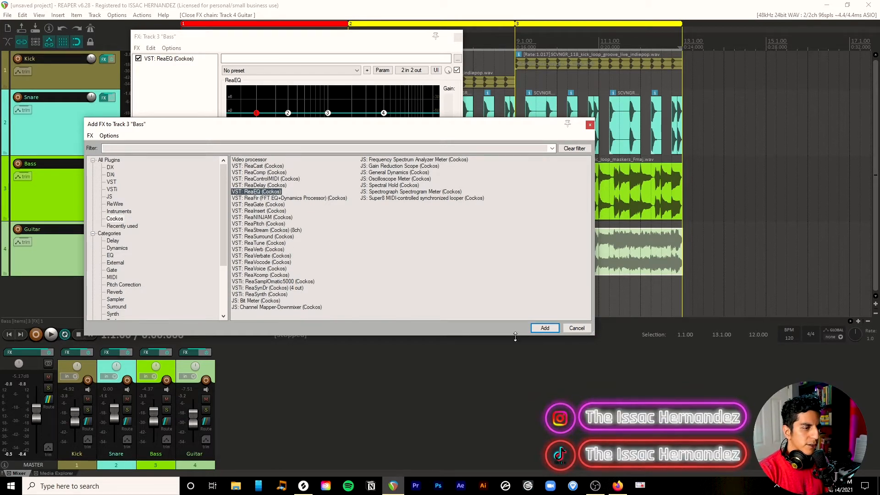
{"action": "left_click", "coordinate": [576, 328]}
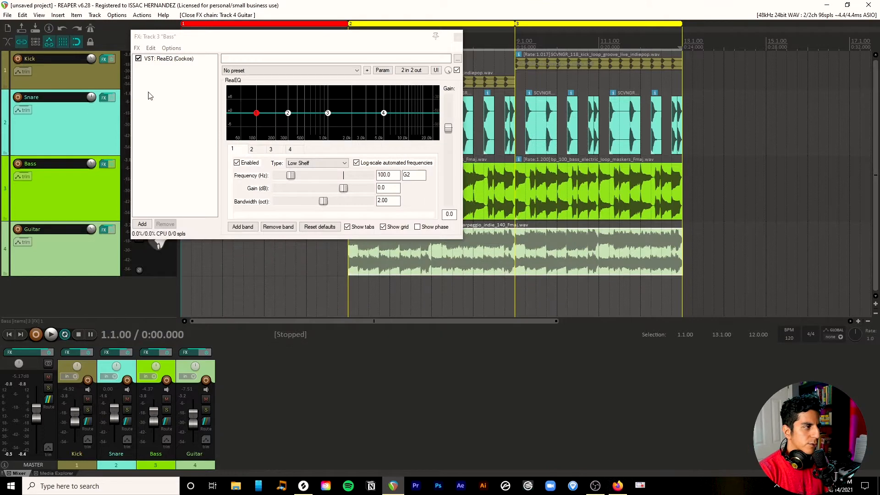
Select ReaEQ in the Bass FX chain and enlarge the window for a bigger EQ graph
{"action": "left_click", "coordinate": [184, 59]}
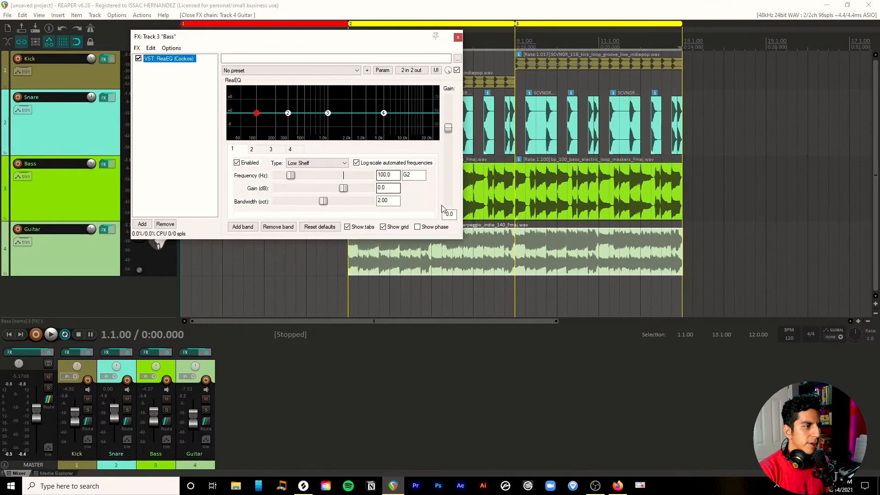
{"action": "left_click_drag", "start_coordinate": [462, 240], "coordinate": [756, 355]}
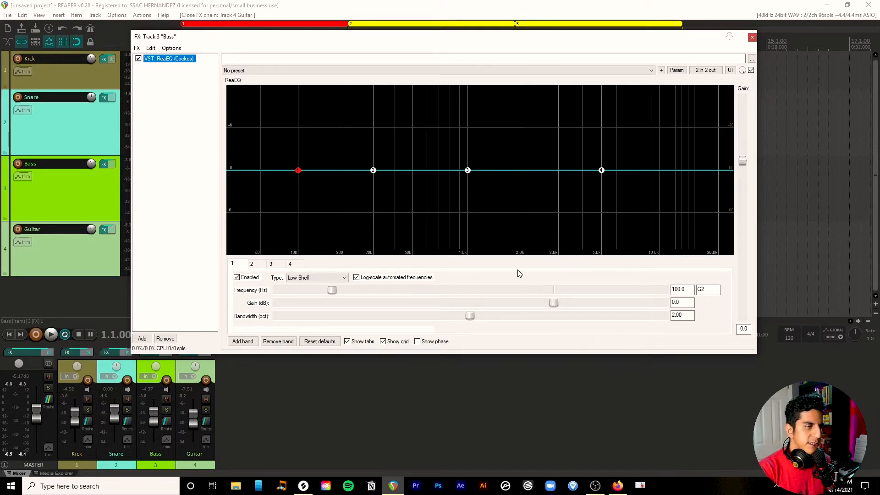
Boost band 3 to about 6.2 dB near 994 Hz, cut it, and return it to about 0.1 dB near 1023 Hz
{"action": "left_click_drag", "start_coordinate": [468, 171], "coordinate": [471, 128]}
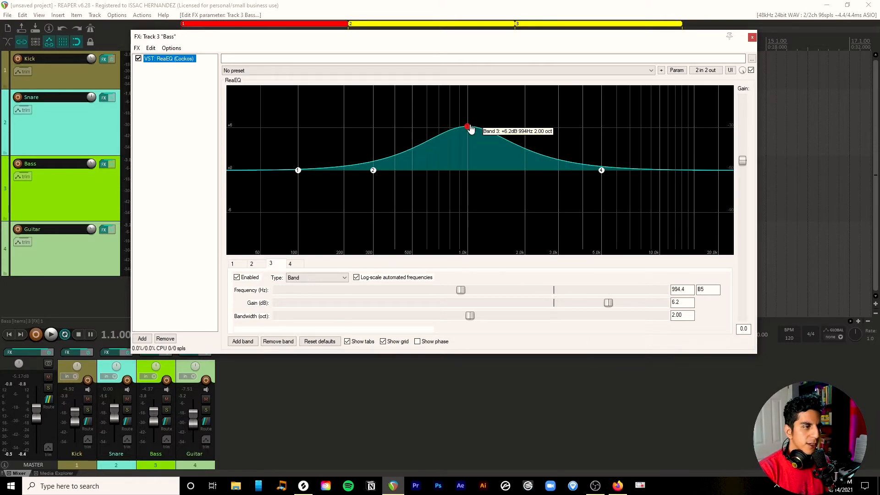
{"action": "left_click_drag", "start_coordinate": [471, 130], "coordinate": [472, 230]}
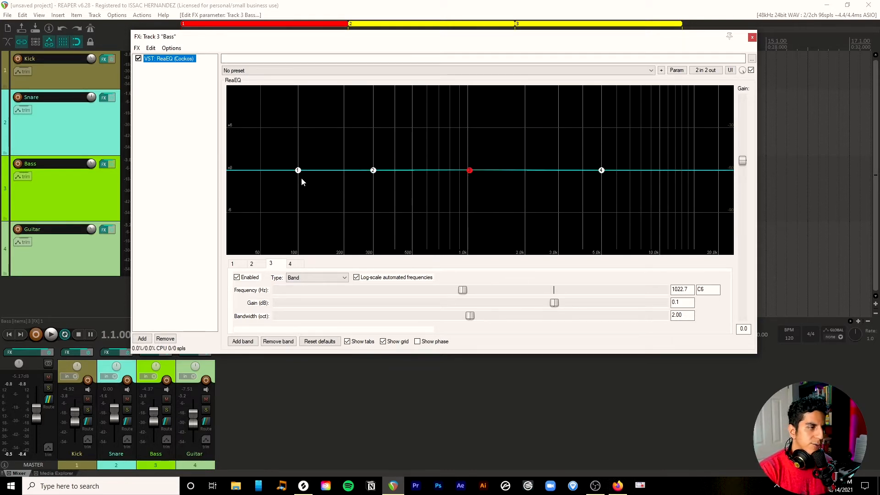
Examine the filter type and settings of EQ bands 1 to 4 in turn
{"action": "left_click", "coordinate": [298, 170]}
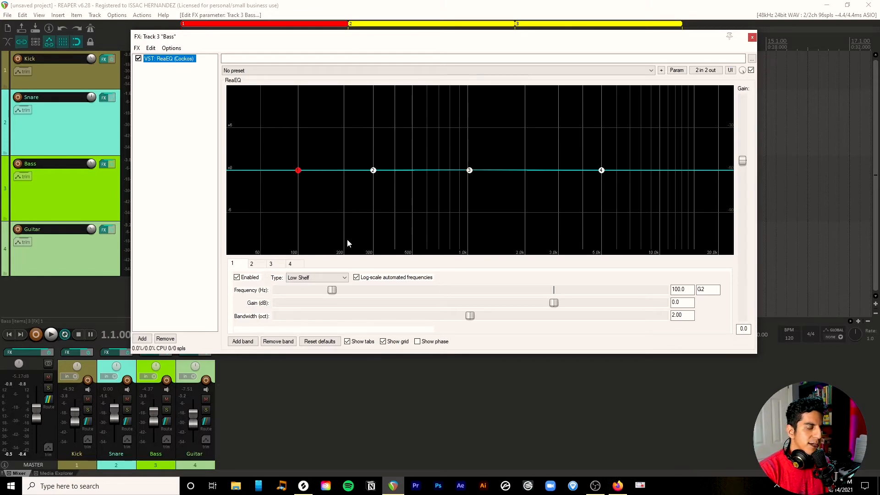
{"action": "left_click", "coordinate": [373, 171]}
{"action": "left_click", "coordinate": [469, 171]}
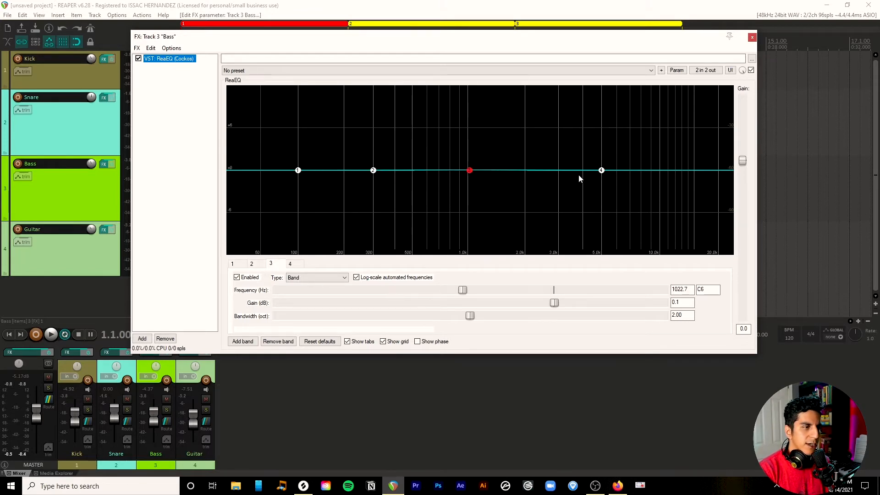
{"action": "left_click", "coordinate": [602, 171]}
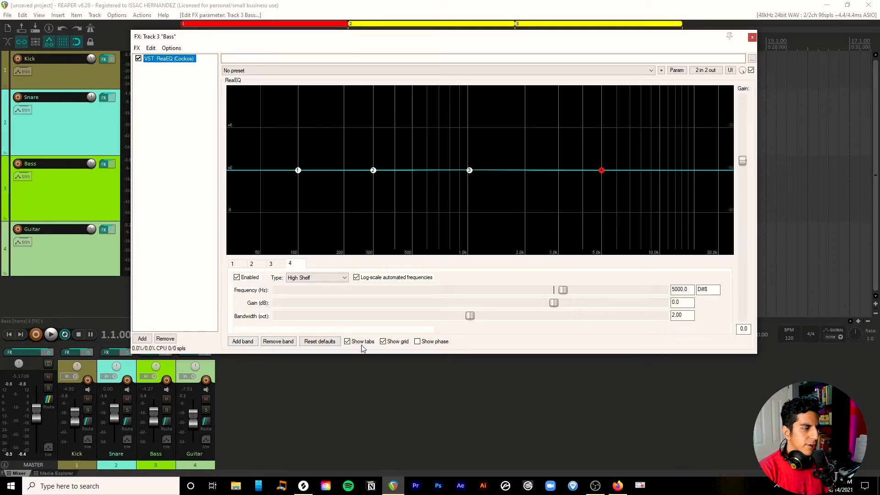
Add two EQ bands, placing band 5 at about 8648 Hz and band 6 at about 13880 Hz
{"action": "left_click", "coordinate": [243, 342]}
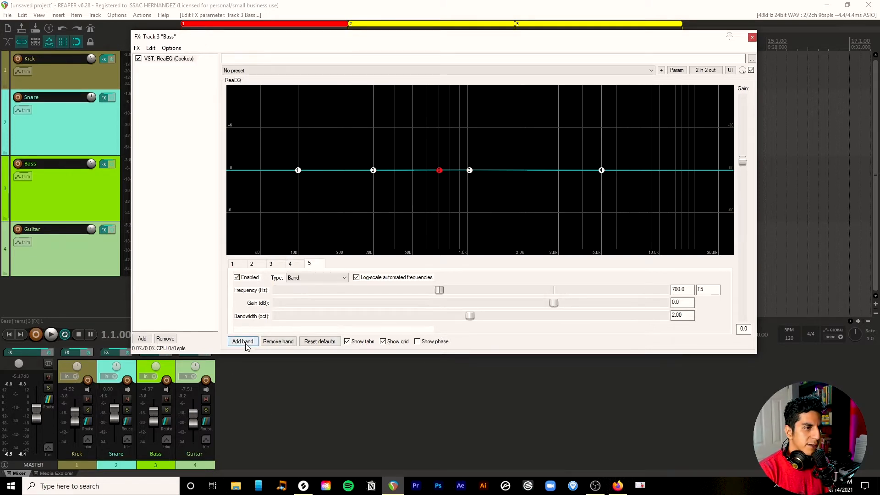
{"action": "mouse_move", "coordinate": [440, 174]}
{"action": "left_click_drag", "start_coordinate": [440, 176], "coordinate": [650, 177]}
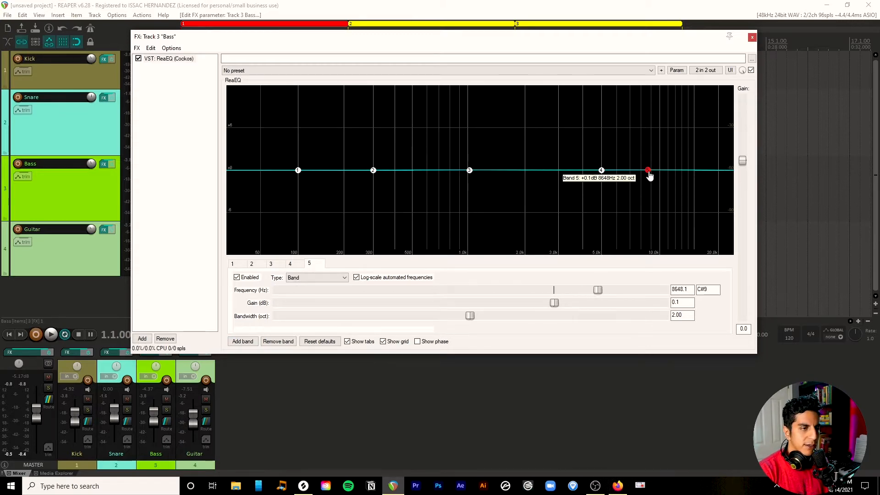
{"action": "left_click", "coordinate": [243, 342]}
{"action": "left_click_drag", "start_coordinate": [440, 171], "coordinate": [688, 171]}
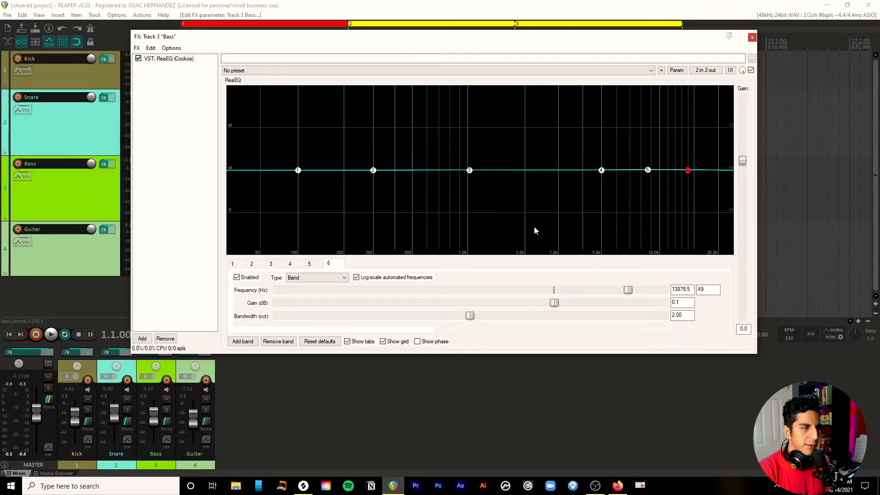
Remove the selected EQ band and reset ReaEQ to its default bands
{"action": "left_click", "coordinate": [278, 341]}
{"action": "left_click", "coordinate": [314, 342]}
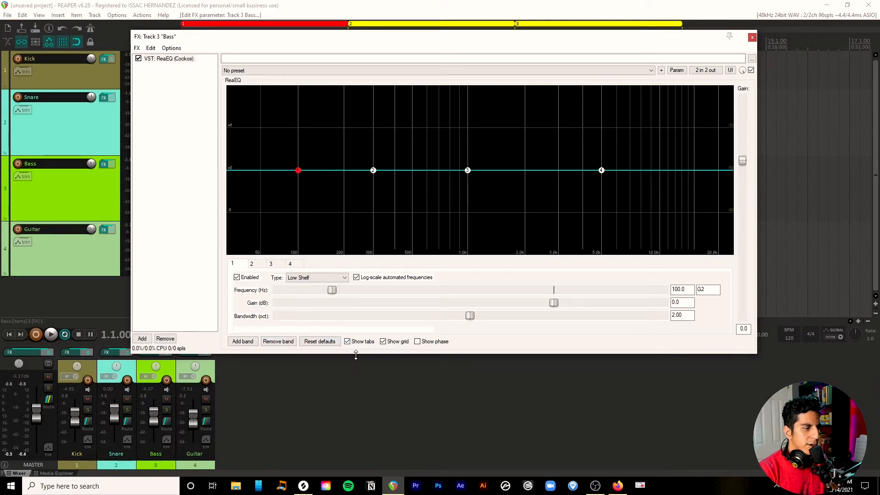
Hide the band tabs, shift band 3 slightly on the enlarged graph, and show the tabs again
{"action": "left_click", "coordinate": [348, 342]}
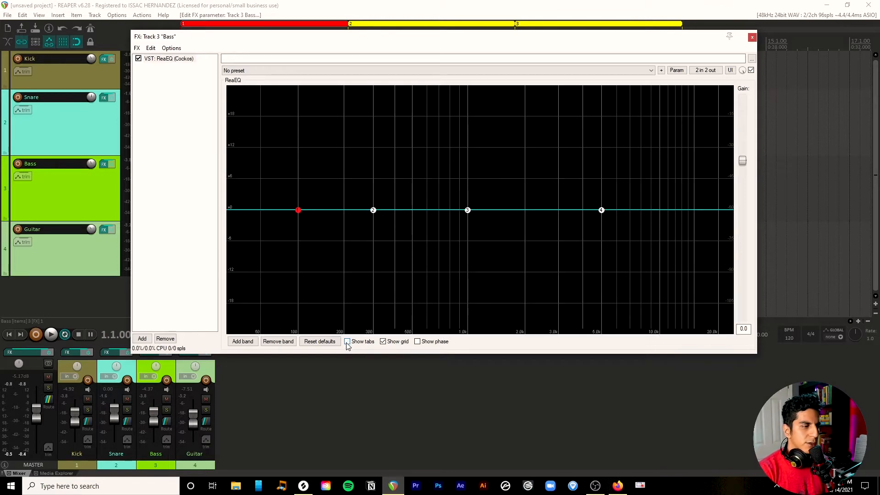
{"action": "mouse_move", "coordinate": [472, 209]}
{"action": "left_mouse_down"}
{"action": "mouse_move", "coordinate": [463, 212]}
{"action": "mouse_move", "coordinate": [474, 153]}
{"action": "mouse_move", "coordinate": [437, 206]}
{"action": "mouse_move", "coordinate": [466, 210]}
{"action": "left_mouse_up"}
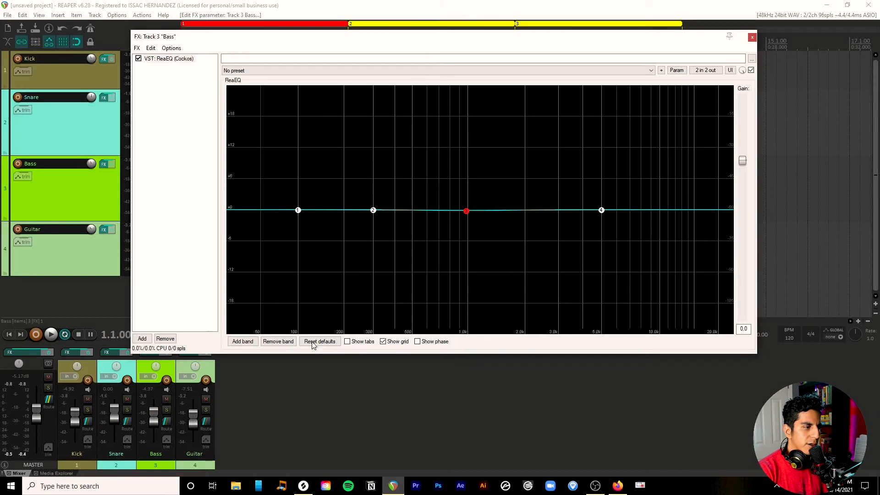
{"action": "left_click", "coordinate": [347, 341]}
Turn the EQ grid off and on again, and reset the bands to defaults
{"action": "left_click", "coordinate": [384, 342]}
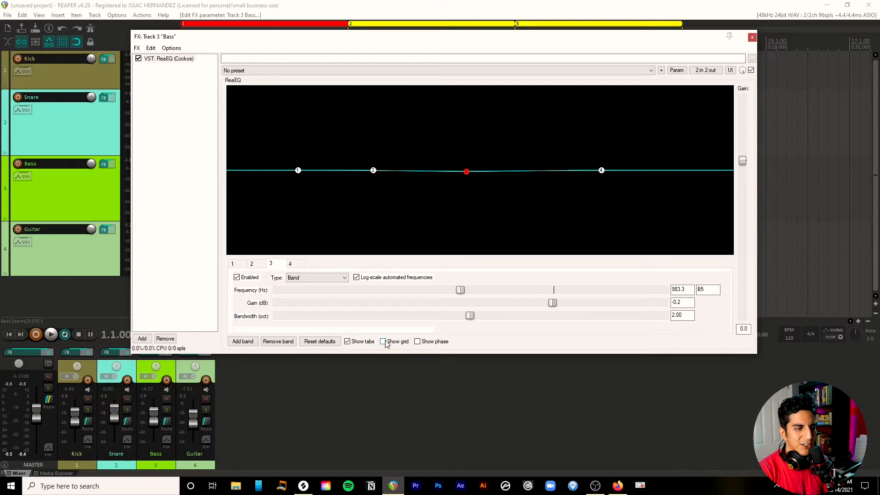
{"action": "left_click", "coordinate": [384, 342]}
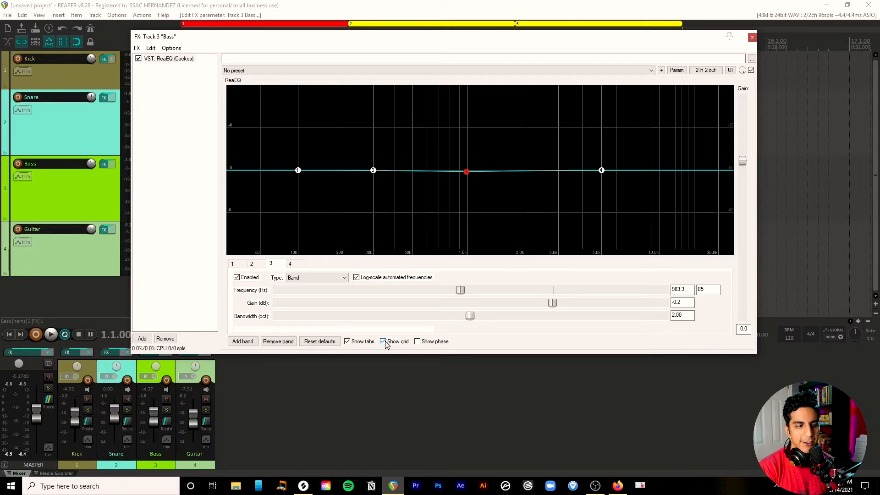
{"action": "left_click", "coordinate": [320, 341]}
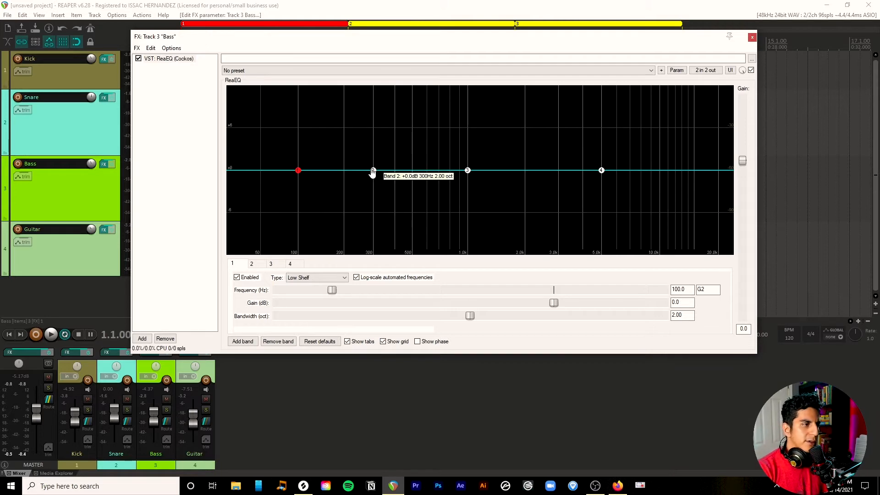
Disable the low shelf of band 1 and lower it to about -7.5 dB at 89 Hz
{"action": "left_click", "coordinate": [372, 172]}
{"action": "left_click", "coordinate": [469, 173]}
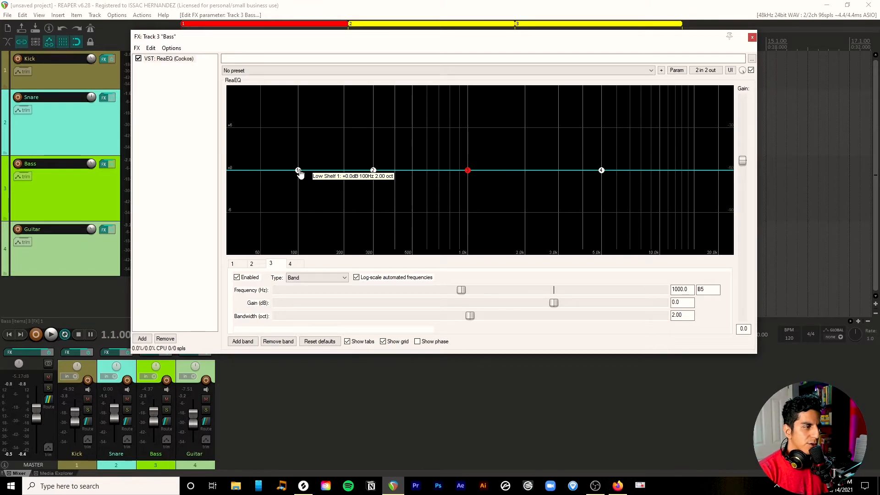
{"action": "left_click", "coordinate": [299, 171]}
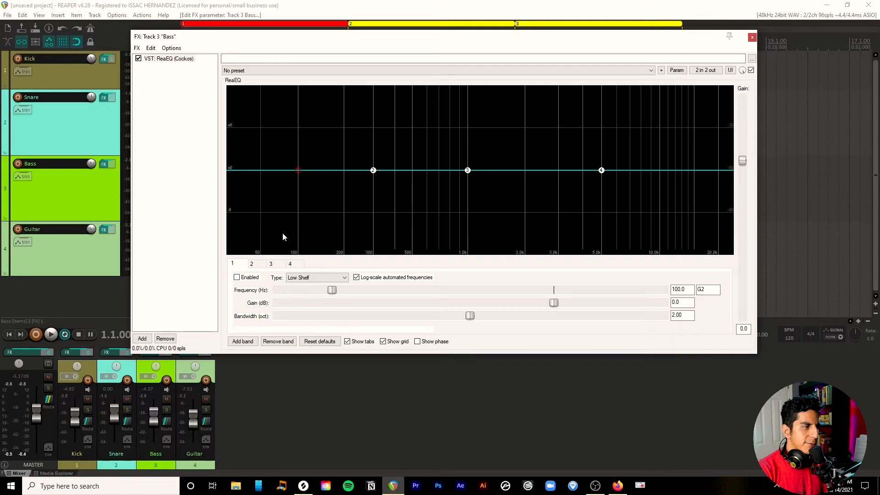
{"action": "left_click_drag", "start_coordinate": [298, 170], "coordinate": [291, 223]}
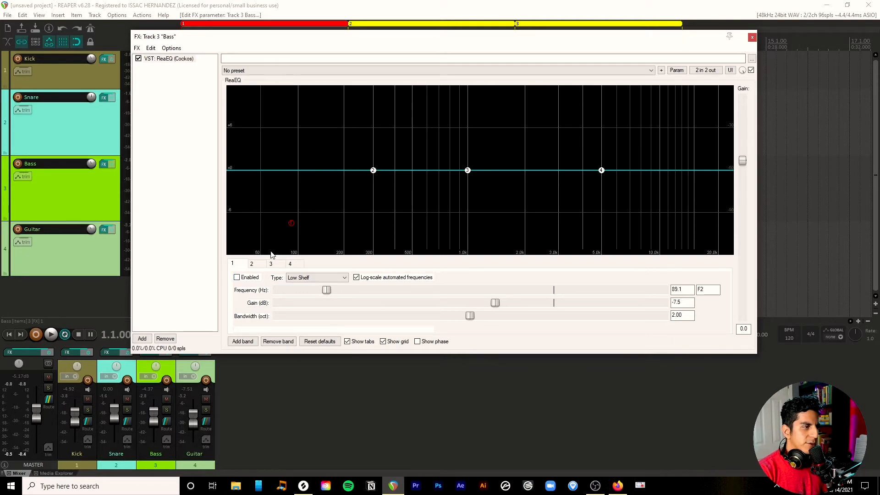
Enable and disable band 1 to compare the curve, and toggle the bypass of ReaEQ
{"action": "left_click", "coordinate": [236, 278]}
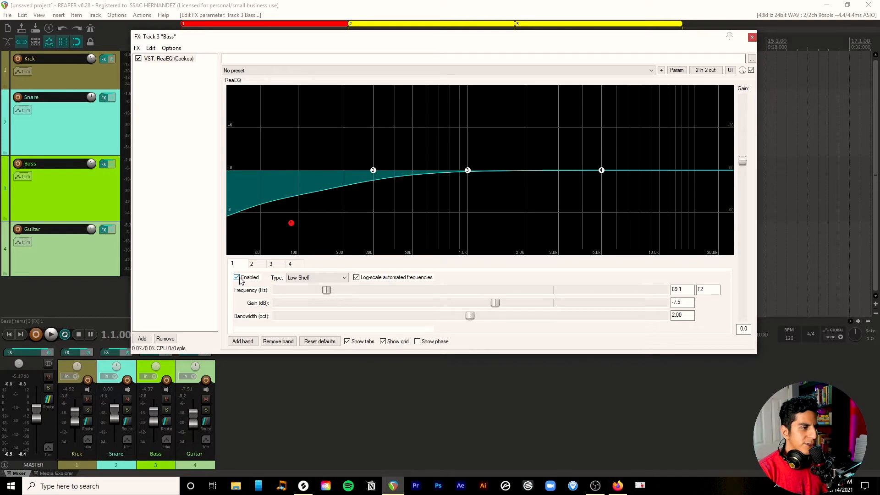
{"action": "left_click", "coordinate": [236, 278]}
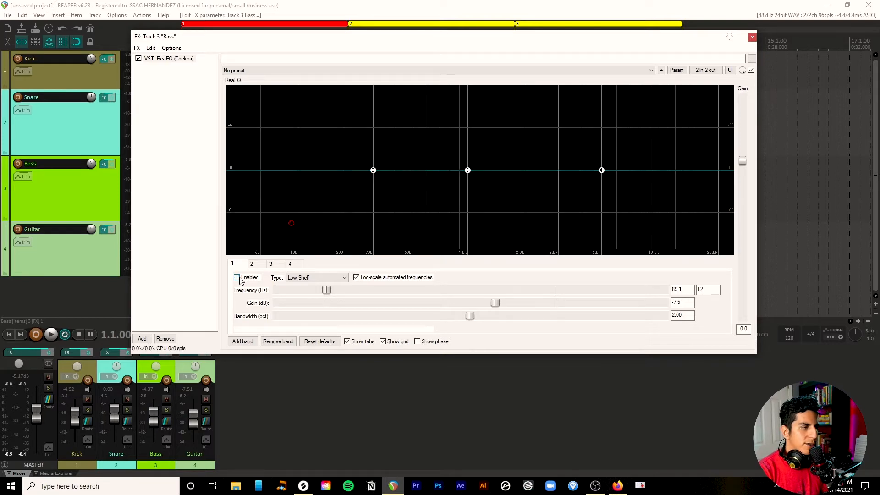
{"action": "left_click", "coordinate": [751, 71]}
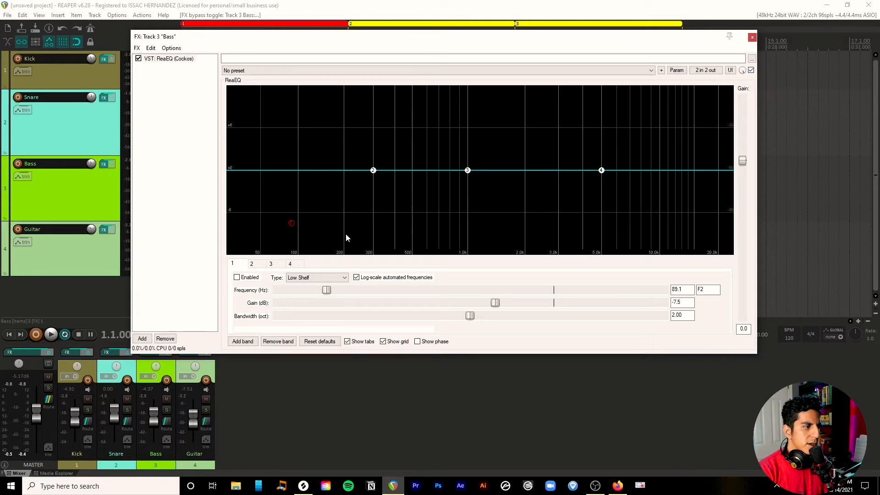
Return band 1 to about 0.1 dB near 76 Hz and enable it, and nudge band 2 to about 298 Hz
{"action": "left_click_drag", "start_coordinate": [291, 223], "coordinate": [282, 170]}
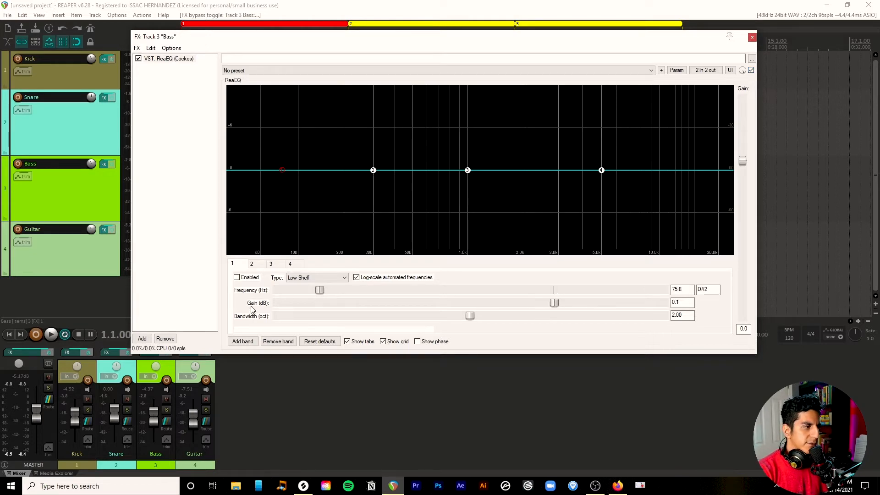
{"action": "left_click", "coordinate": [237, 278]}
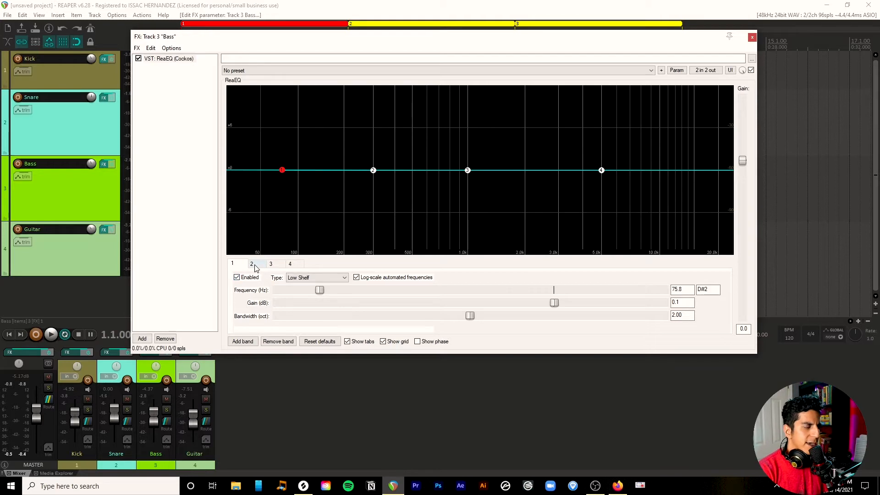
{"action": "left_click", "coordinate": [373, 172]}
{"action": "mouse_move", "coordinate": [375, 175]}
{"action": "left_mouse_down"}
{"action": "mouse_move", "coordinate": [374, 201]}
{"action": "mouse_move", "coordinate": [375, 176]}
{"action": "left_mouse_up"}
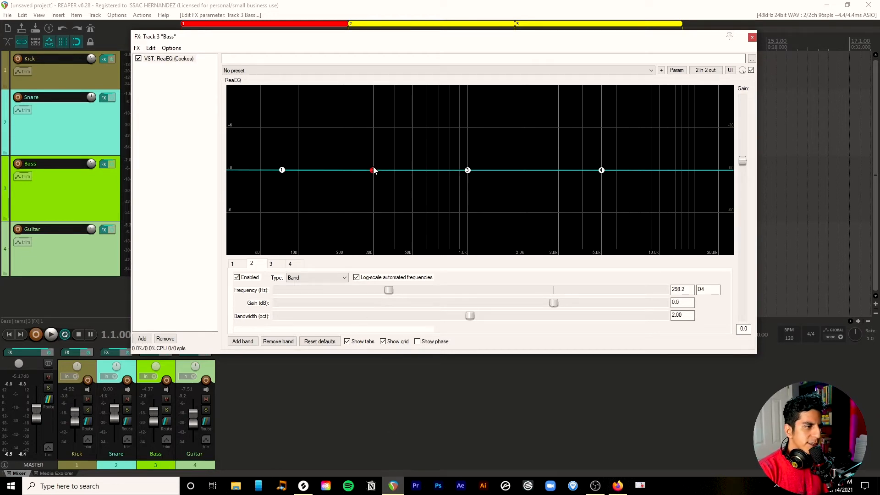
Compare the settings of all four EQ bands by switching back and forth between them
{"action": "left_click", "coordinate": [271, 264]}
{"action": "left_click", "coordinate": [291, 264]}
{"action": "left_click", "coordinate": [271, 264]}
{"action": "left_click", "coordinate": [251, 264]}
{"action": "left_click", "coordinate": [232, 264]}
{"action": "left_click", "coordinate": [252, 264]}
{"action": "left_click", "coordinate": [271, 264]}
{"action": "left_click", "coordinate": [252, 264]}
{"action": "left_click", "coordinate": [233, 264]}
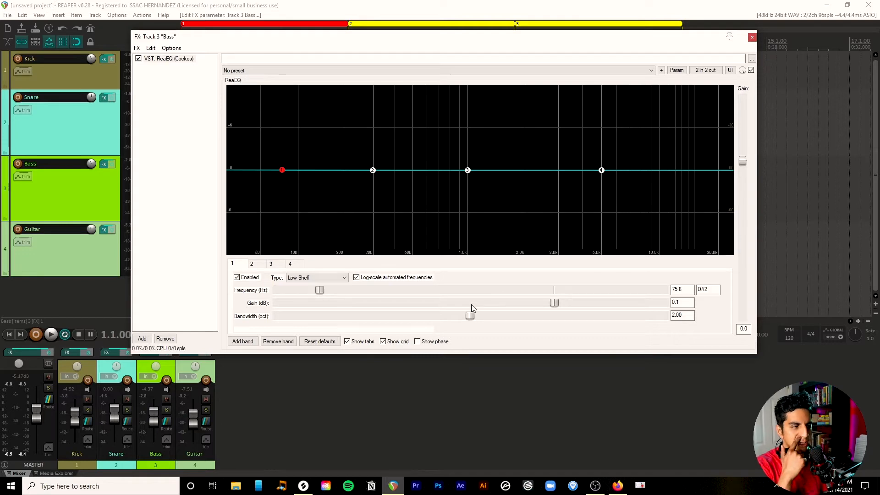
Adjust the frequency of band 1 to about 79.5 Hz and select its value
{"action": "mouse_move", "coordinate": [319, 292]}
{"action": "left_mouse_down"}
{"action": "mouse_move", "coordinate": [353, 293]}
{"action": "mouse_move", "coordinate": [308, 301]}
{"action": "mouse_move", "coordinate": [531, 284]}
{"action": "mouse_move", "coordinate": [323, 294]}
{"action": "left_mouse_up"}
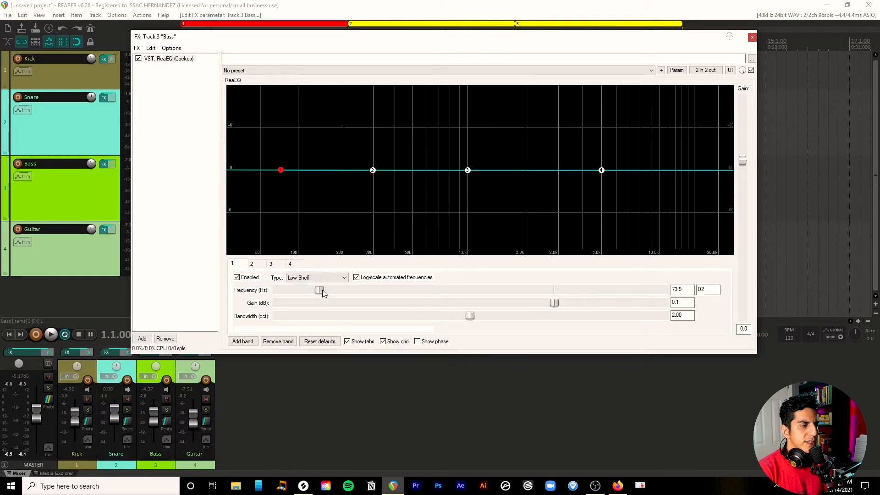
{"action": "left_click_drag", "start_coordinate": [323, 289], "coordinate": [326, 290]}
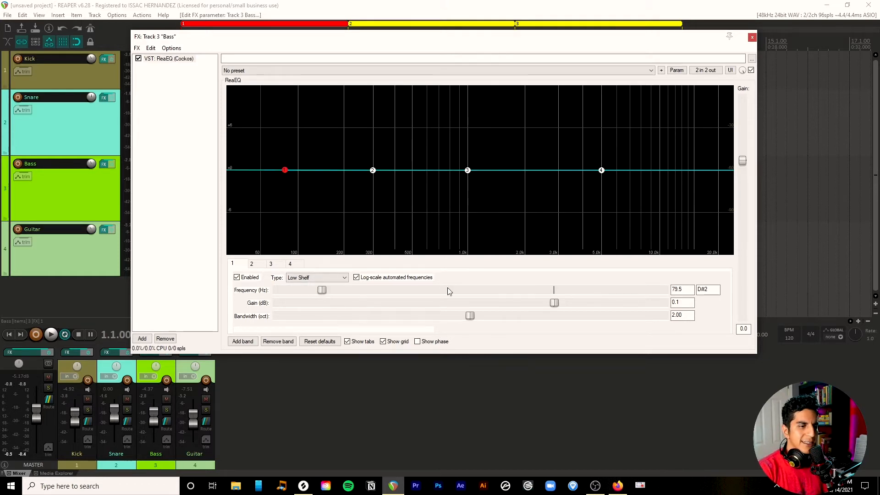
{"action": "left_click_drag", "start_coordinate": [693, 290], "coordinate": [581, 306]}
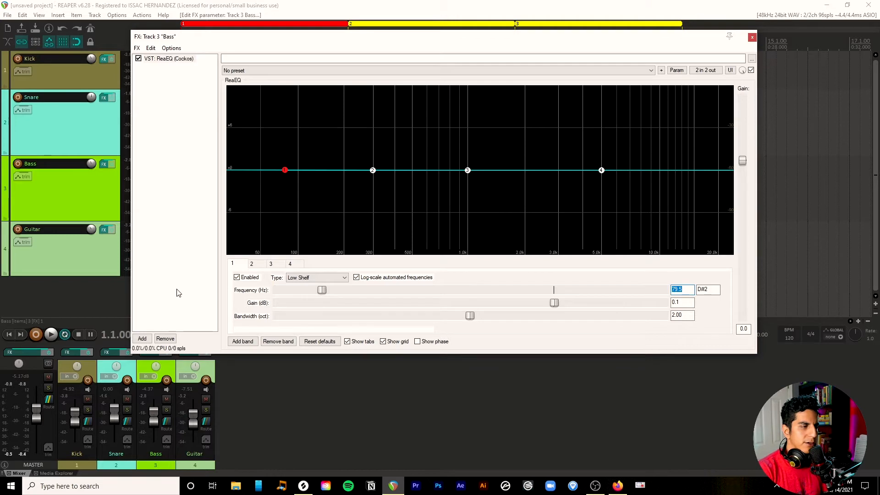
Move band 1 up to about 735 Hz, and set its frequency to 800 Hz
{"action": "left_click_drag", "start_coordinate": [320, 291], "coordinate": [442, 291]}
{"action": "left_click", "coordinate": [692, 289]}
{"action": "key", "text": "ctrl+a"}
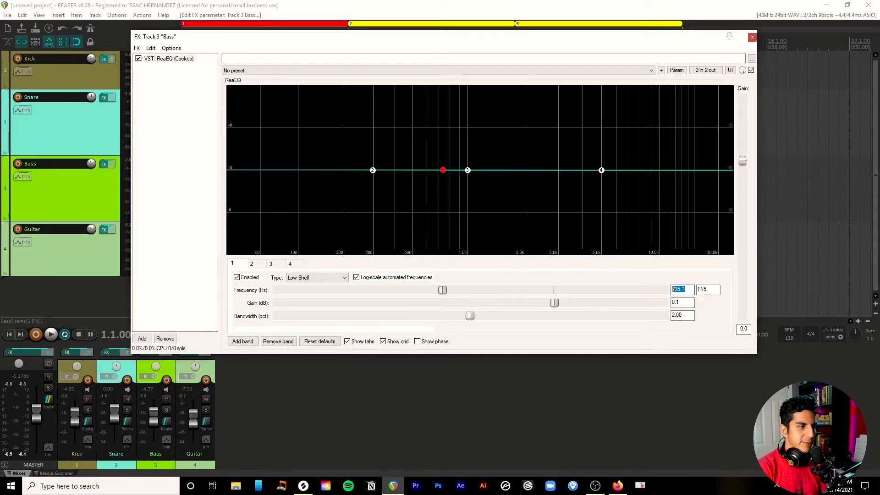
{"action": "type", "text": "800"}
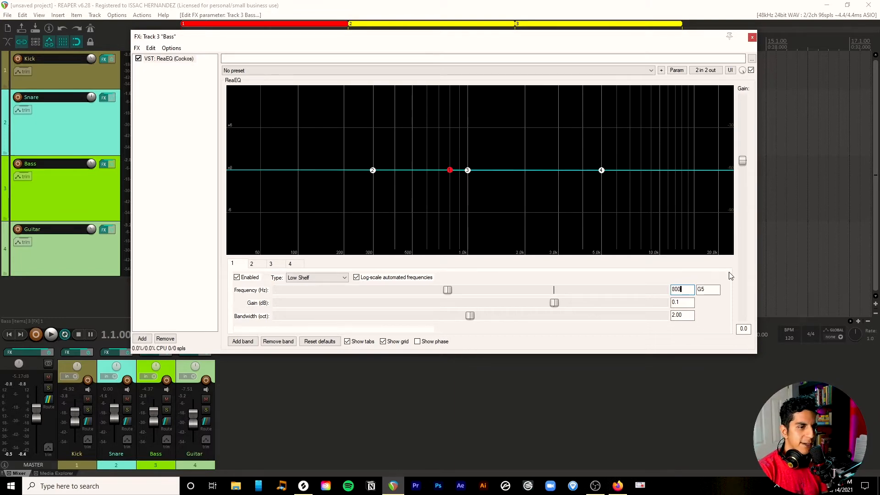
Set band 1's frequency to 40 Hz and lower its gain slightly
{"action": "double_click", "coordinate": [705, 289]}
{"action": "key", "text": "shift+Tab"}
{"action": "type", "text": "40"}
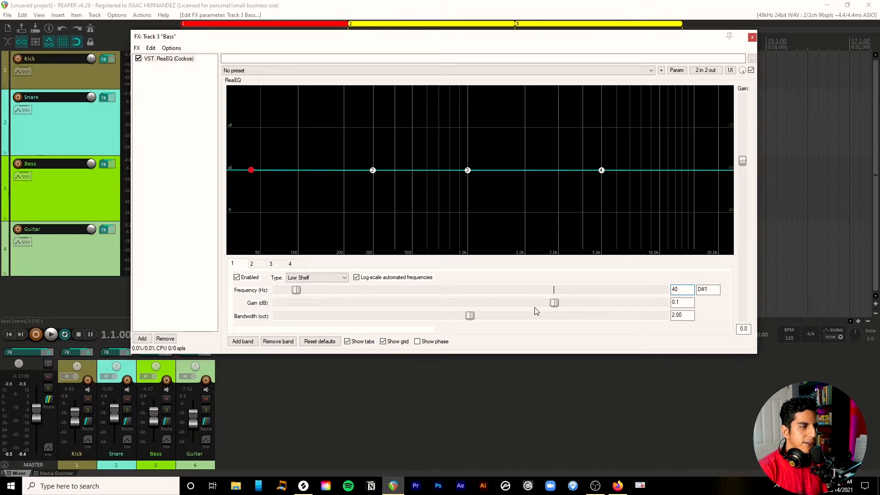
{"action": "mouse_move", "coordinate": [556, 306]}
{"action": "left_mouse_down"}
{"action": "mouse_move", "coordinate": [514, 303]}
{"action": "mouse_move", "coordinate": [555, 302]}
{"action": "left_mouse_up"}
Boost band 2 of the EQ and try several gain amounts, including 5.5 dB, ending at about 4.3 dB
{"action": "left_click", "coordinate": [251, 263]}
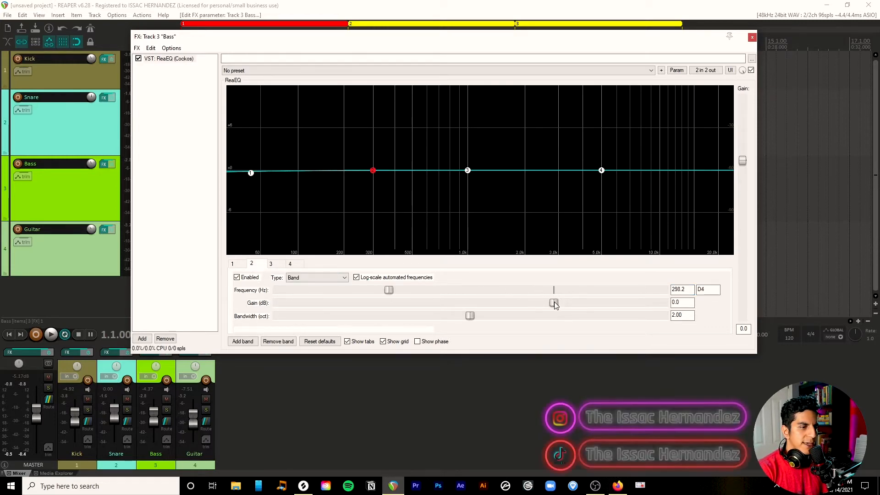
{"action": "left_click_drag", "start_coordinate": [554, 303], "coordinate": [606, 306]}
{"action": "double_click", "coordinate": [694, 303]}
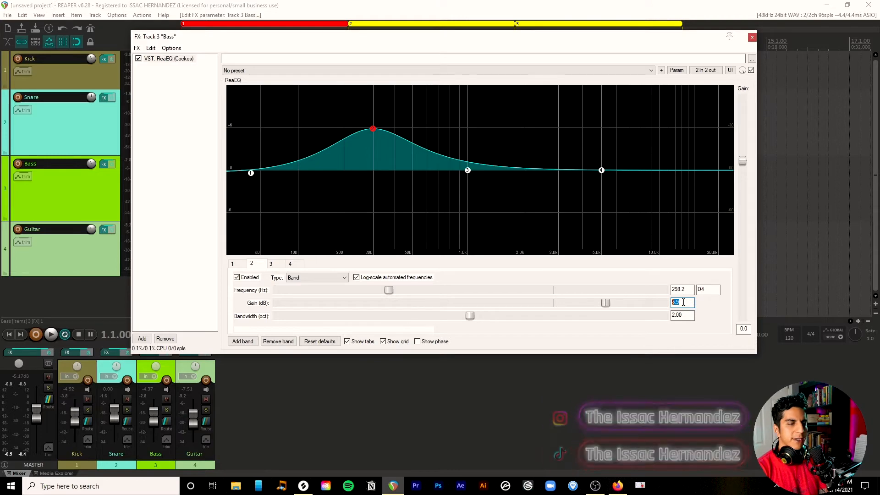
{"action": "mouse_move", "coordinate": [607, 304]}
{"action": "left_mouse_down"}
{"action": "mouse_move", "coordinate": [517, 306]}
{"action": "mouse_move", "coordinate": [606, 299]}
{"action": "left_mouse_up"}
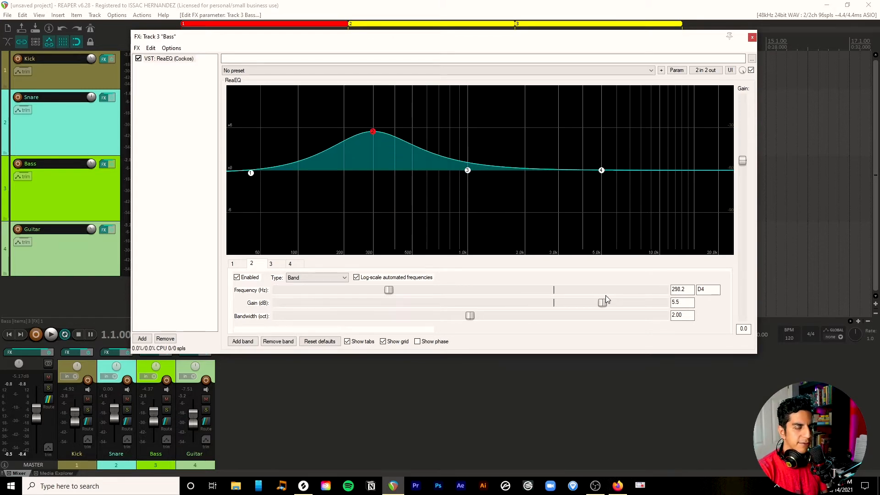
{"action": "double_click", "coordinate": [680, 302]}
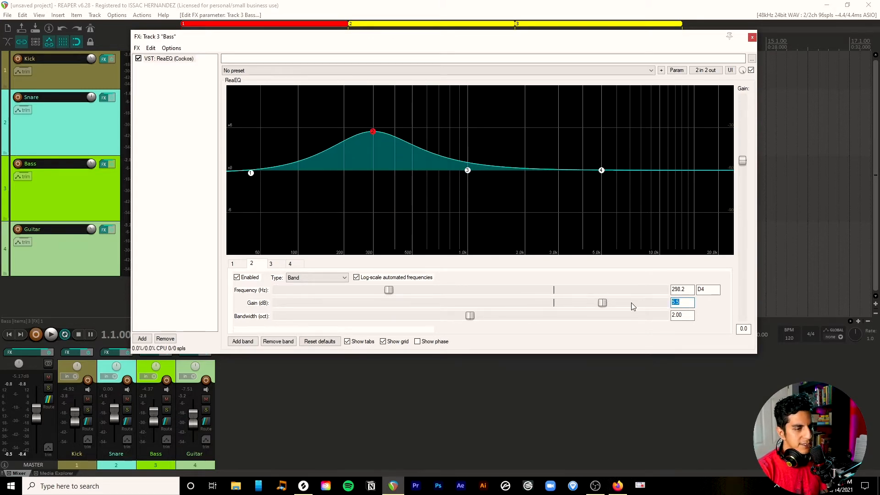
{"action": "left_click_drag", "start_coordinate": [616, 303], "coordinate": [592, 313]}
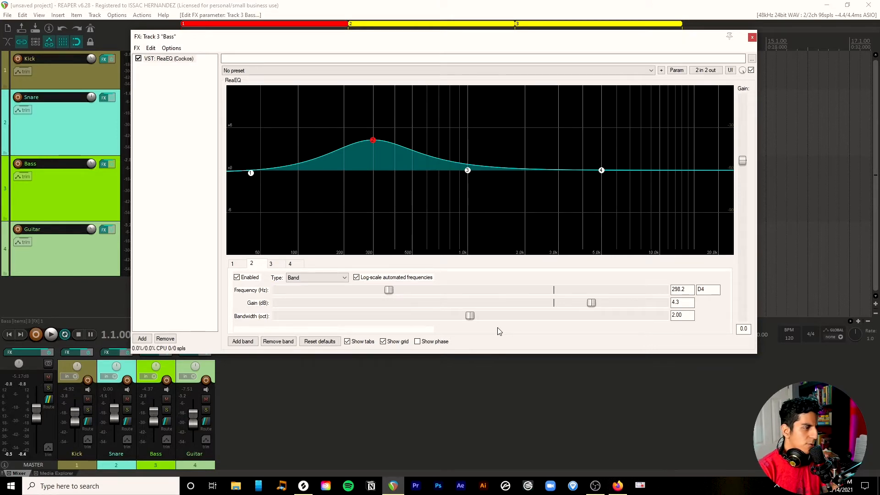
Widen band 2's bandwidth to 4.00 octaves, and narrow it in stages to about 0.11 octaves
{"action": "left_click_drag", "start_coordinate": [470, 315], "coordinate": [691, 326]}
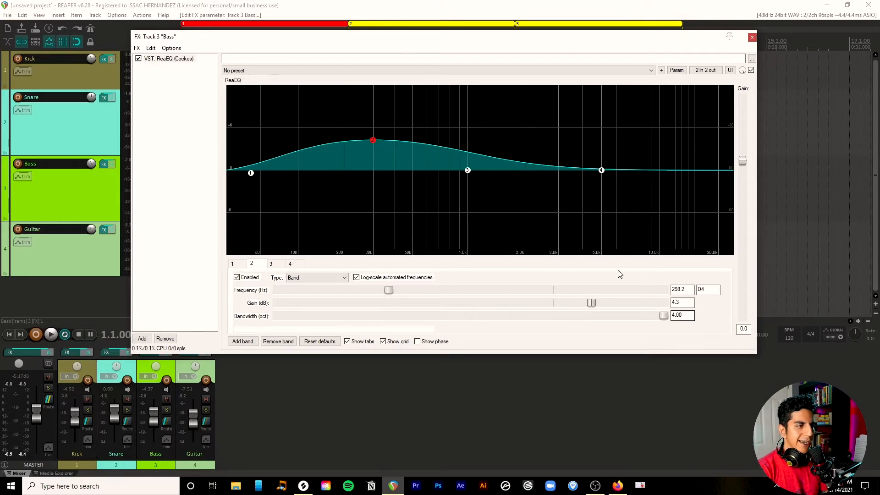
{"action": "left_click_drag", "start_coordinate": [664, 316], "coordinate": [360, 303]}
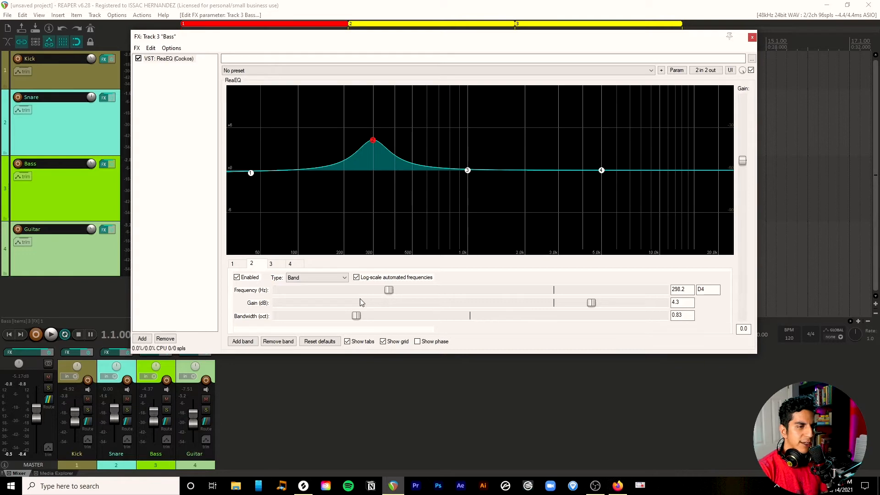
{"action": "left_click_drag", "start_coordinate": [353, 297], "coordinate": [288, 302]}
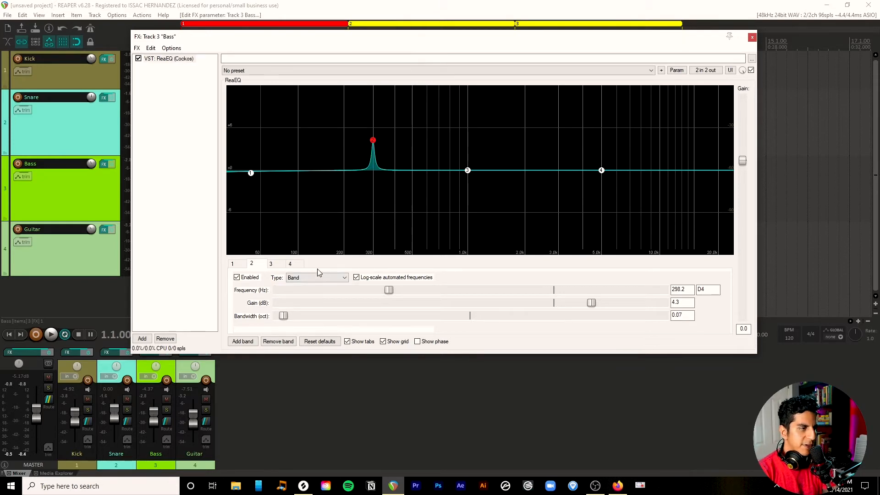
{"action": "left_click_drag", "start_coordinate": [286, 316], "coordinate": [289, 319]}
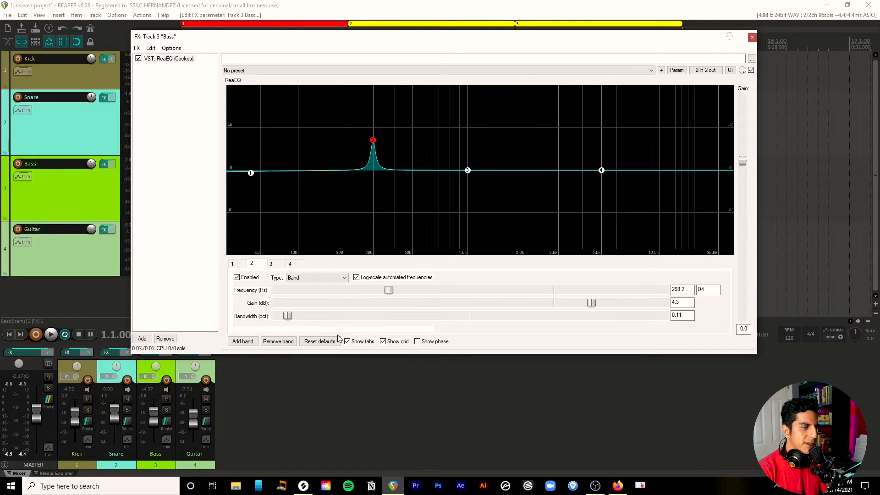
Turn band 2 into a very narrow cut with a gain of about -9.4 dB and a bandwidth of 0.02 octaves
{"action": "left_click_drag", "start_coordinate": [288, 316], "coordinate": [286, 317]}
{"action": "left_click_drag", "start_coordinate": [592, 304], "coordinate": [482, 302]}
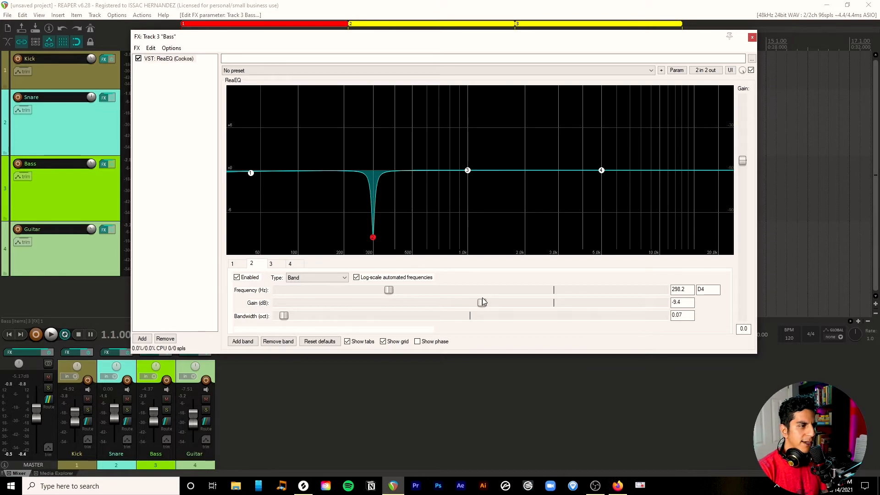
{"action": "left_click_drag", "start_coordinate": [288, 317], "coordinate": [278, 317]}
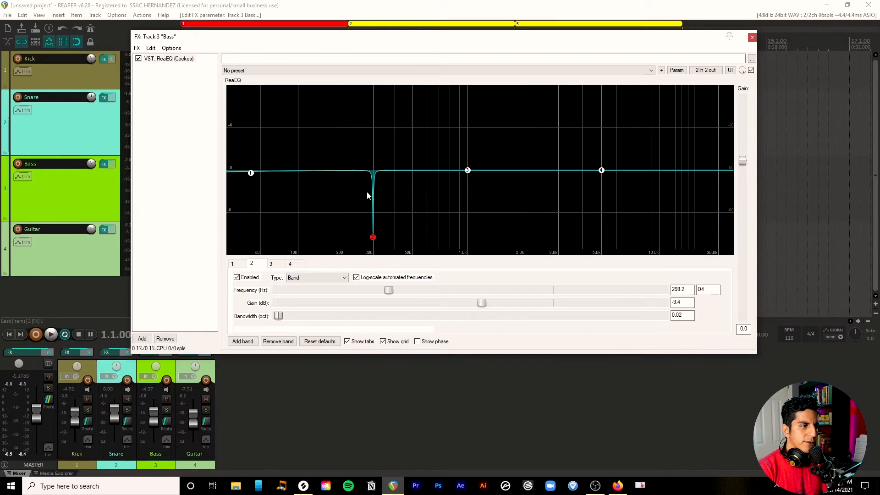
Reset ReaEQ on the Bass track to its default bands, and move its window aside to uncover the tracks
{"action": "left_click", "coordinate": [320, 341]}
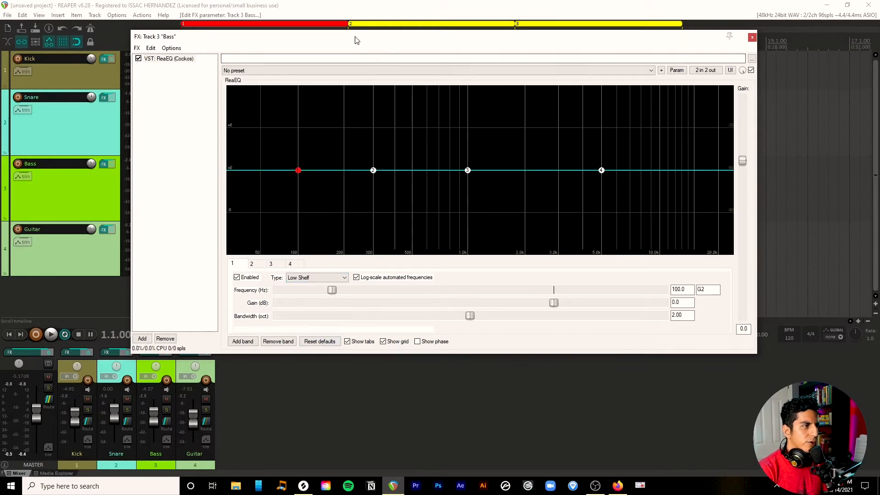
{"action": "left_click_drag", "start_coordinate": [354, 40], "coordinate": [366, 36]}
{"action": "key", "text": "space"}
{"action": "key", "text": "space"}
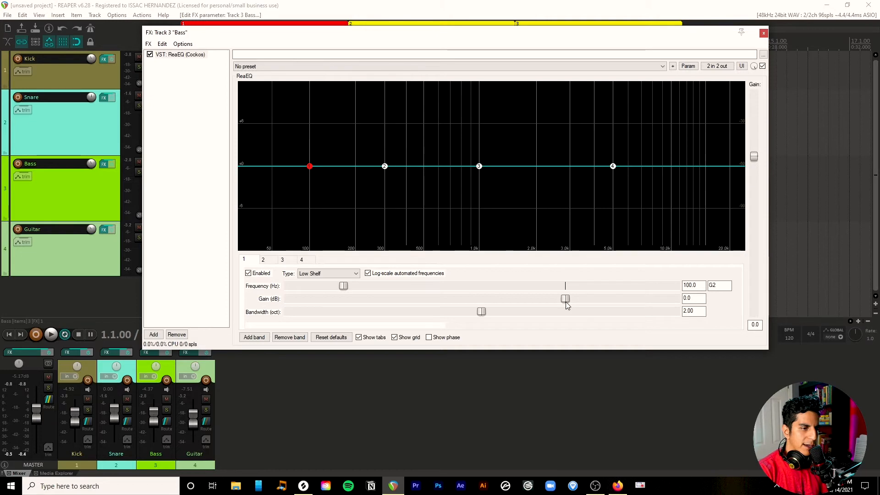
{"action": "left_click_drag", "start_coordinate": [496, 34], "coordinate": [548, 38]}
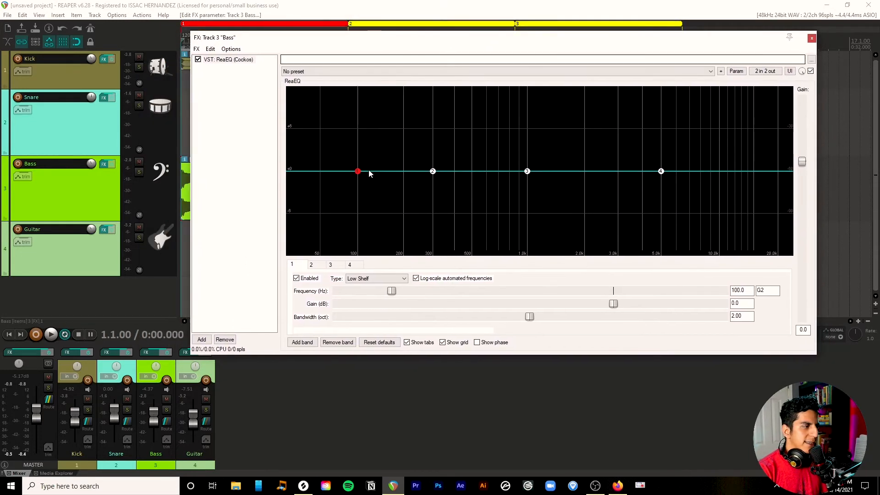
Add ReaEQ to the master track's effects chain and close the Bass track's effects window
{"action": "left_click", "coordinate": [25, 351]}
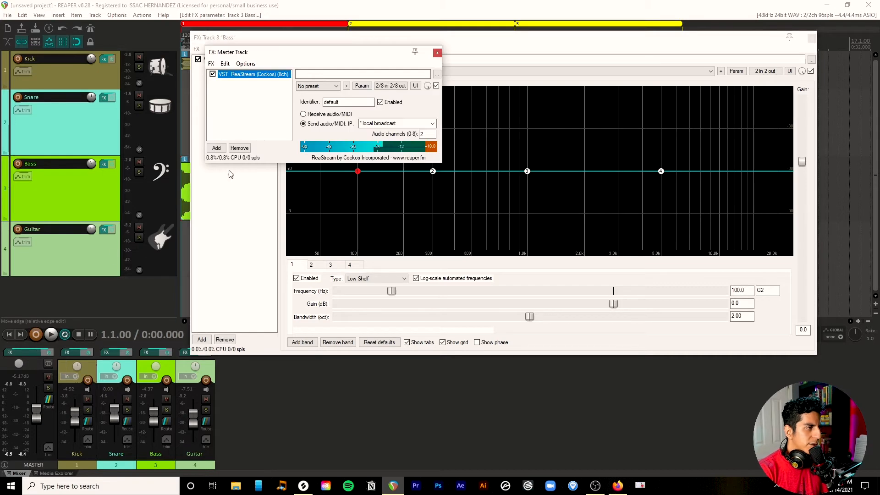
{"action": "double_click", "coordinate": [246, 103]}
{"action": "type", "text": "eq"}
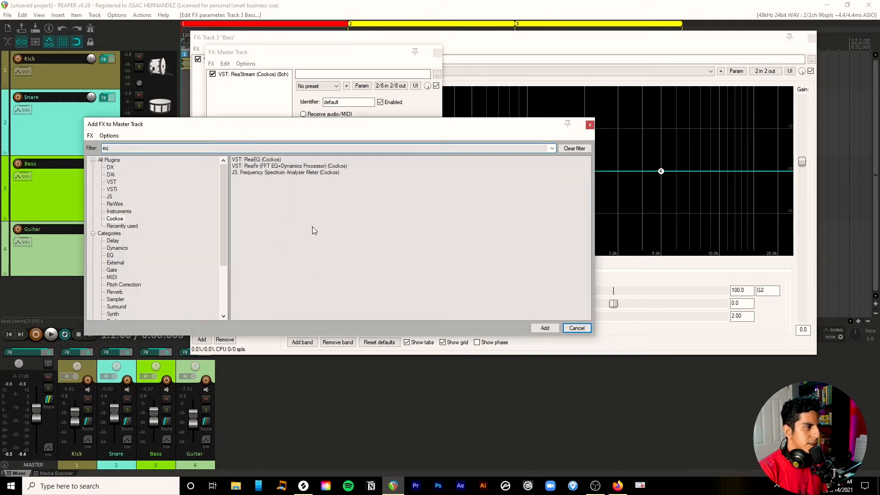
{"action": "double_click", "coordinate": [275, 159]}
{"action": "left_click", "coordinate": [809, 40]}
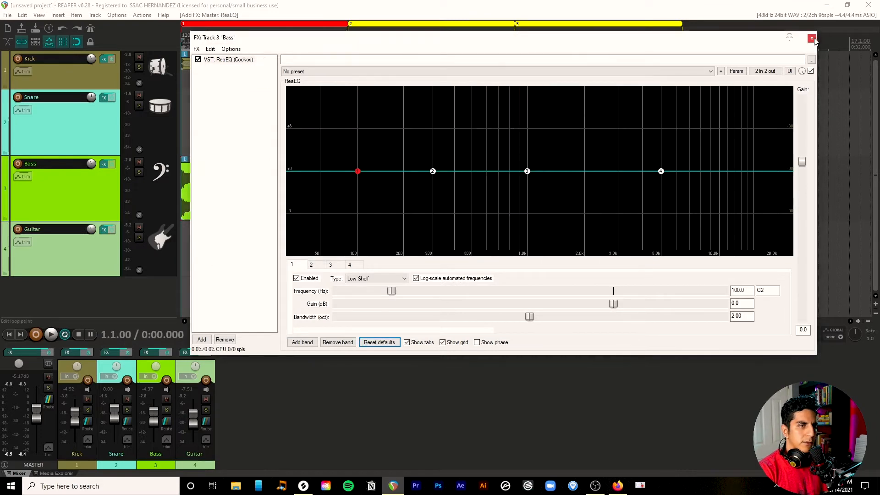
Play the project briefly to view the master track's spectrum, and enlarge and reposition the master effects window
{"action": "key", "text": "space"}
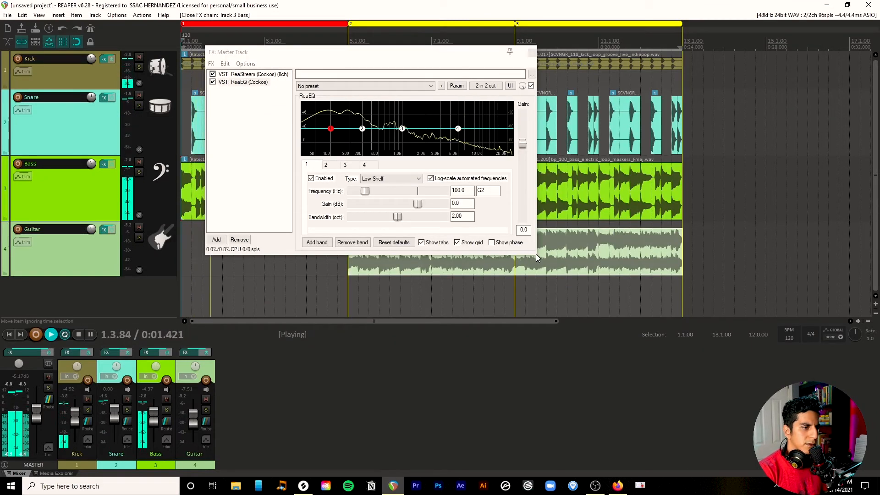
{"action": "key", "text": "space"}
{"action": "left_click_drag", "start_coordinate": [536, 253], "coordinate": [678, 308]}
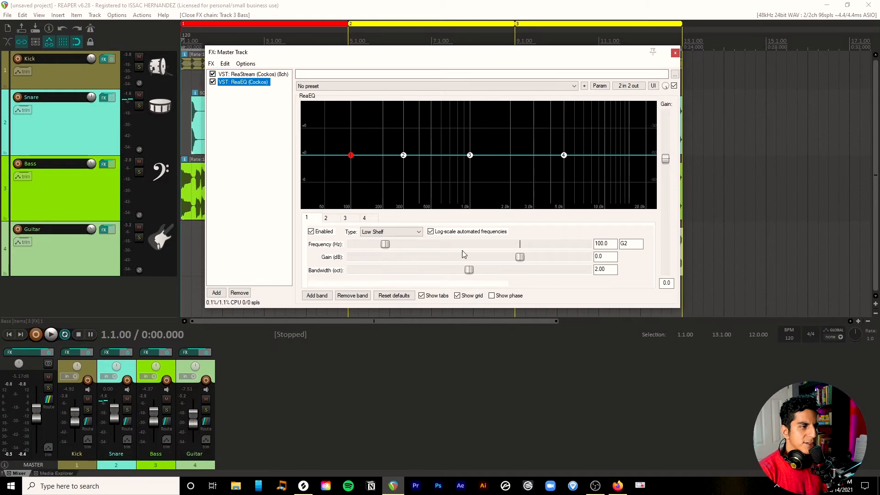
{"action": "left_click_drag", "start_coordinate": [359, 58], "coordinate": [500, 51]}
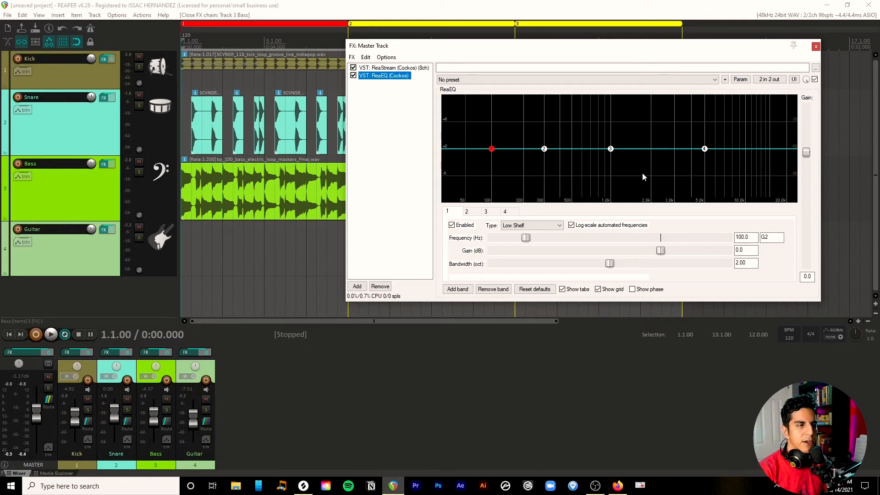
Reopen the Bass track's ReaEQ in place of the master effects, and play the project briefly to view its spectrum
{"action": "left_click", "coordinate": [815, 47]}
{"action": "left_click", "coordinate": [161, 351]}
{"action": "left_click", "coordinate": [161, 352]}
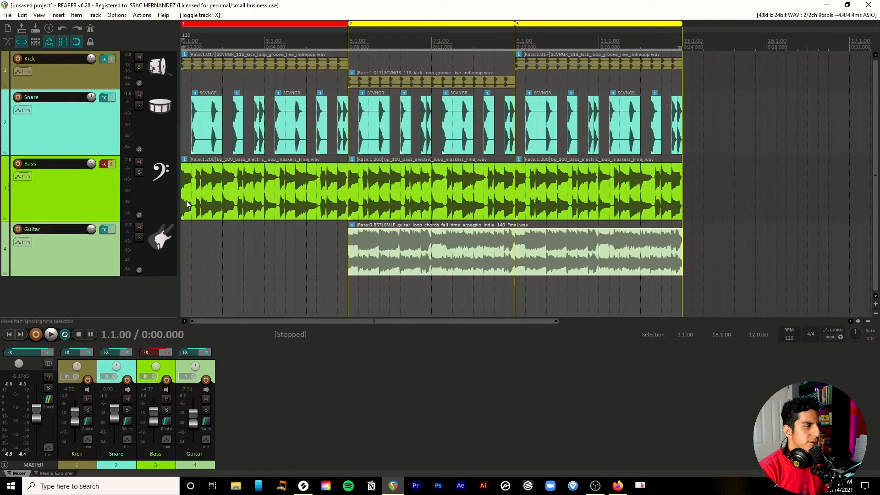
{"action": "left_click", "coordinate": [104, 164]}
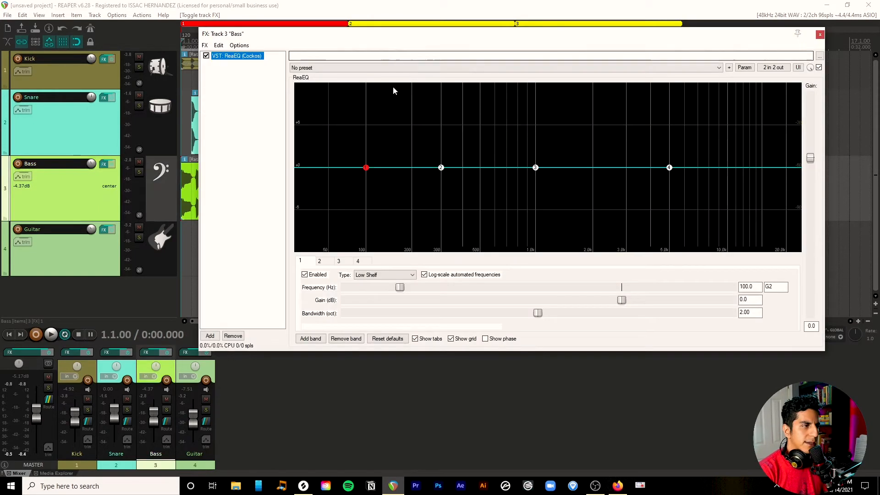
{"action": "key", "text": "space"}
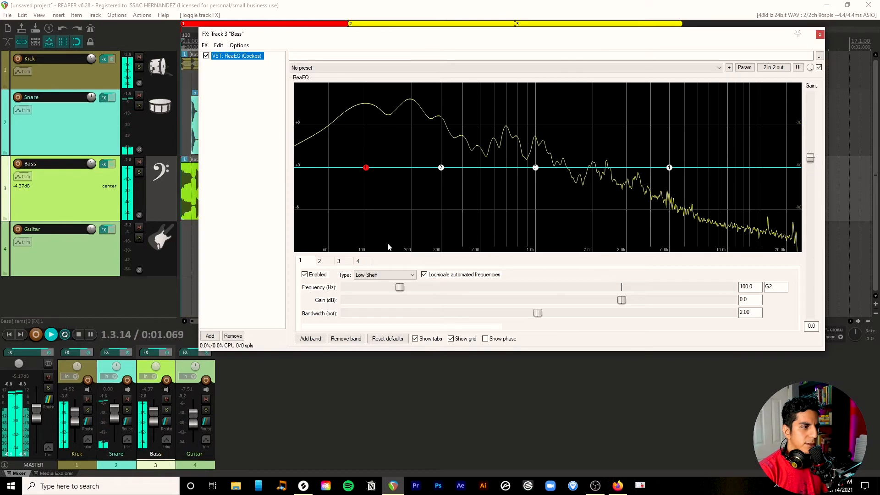
{"action": "key", "text": "space"}
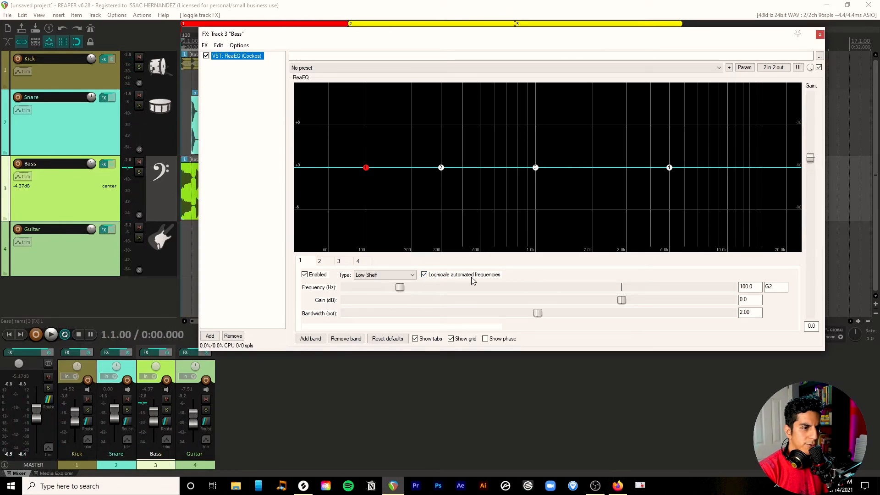
Set band 1 to a High Pass filter at 40 Hz
{"action": "double_click", "coordinate": [750, 286]}
{"action": "type", "text": "40"}
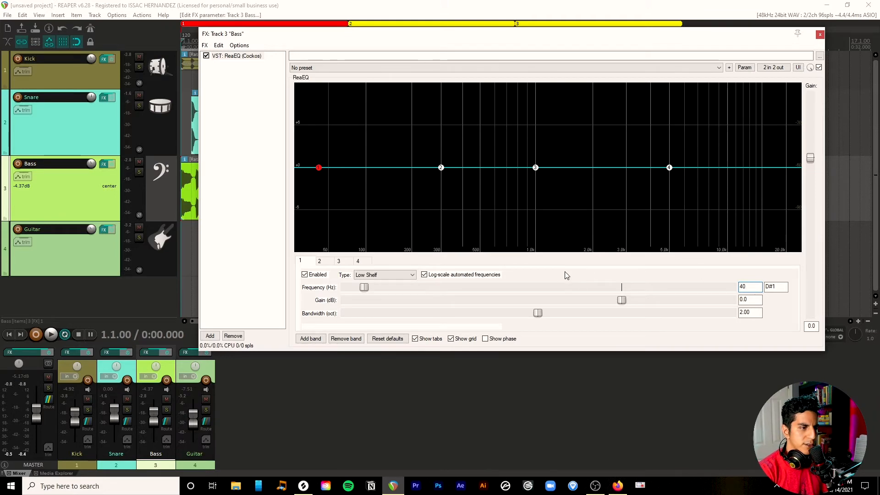
{"action": "left_click", "coordinate": [379, 277]}
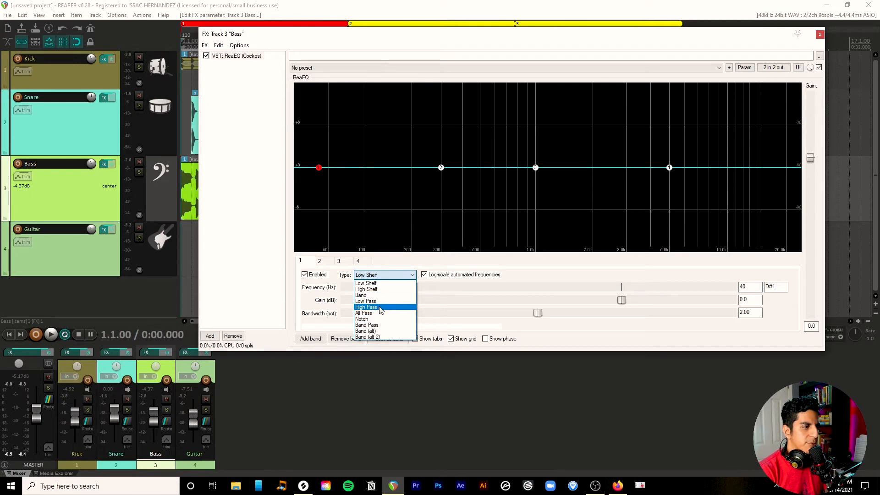
{"action": "left_click", "coordinate": [379, 308]}
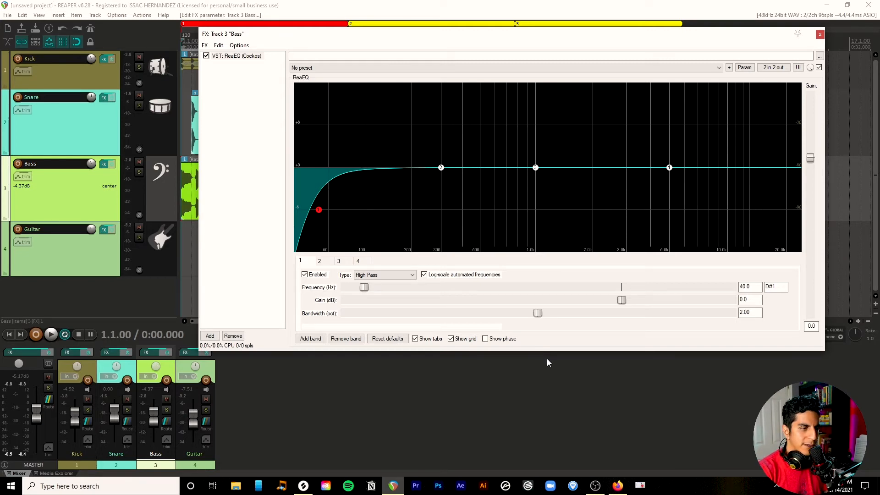
Widen the high-pass band's bandwidth to about 2.30 octaves and raise its gain to about 2.2 dB
{"action": "left_click_drag", "start_coordinate": [537, 313], "coordinate": [555, 316]}
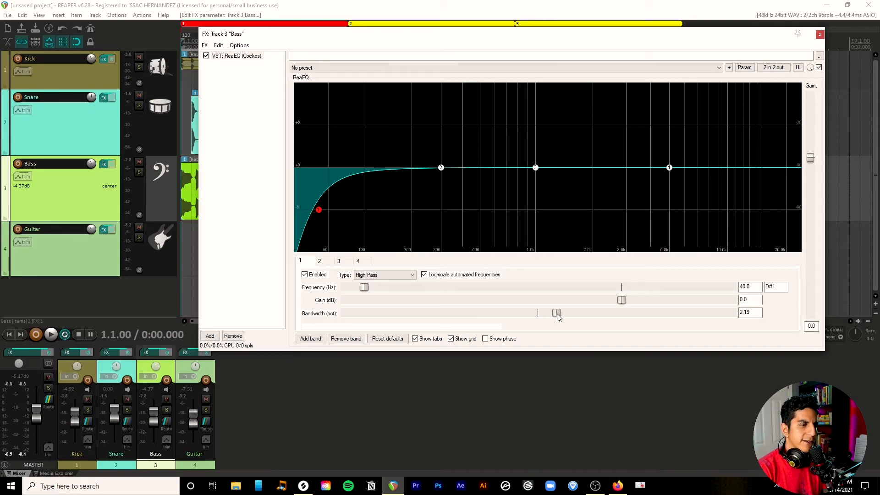
{"action": "key", "text": "space"}
{"action": "mouse_move", "coordinate": [558, 316]}
{"action": "left_mouse_down"}
{"action": "mouse_move", "coordinate": [624, 316]}
{"action": "mouse_move", "coordinate": [561, 325]}
{"action": "left_mouse_up"}
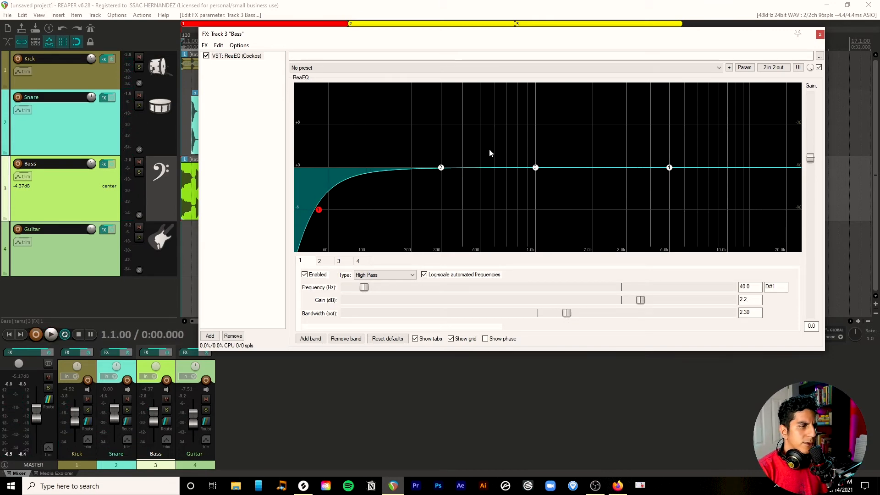
Set band 2's frequency to 800 Hz and start playback to hear the bass
{"action": "left_click", "coordinate": [441, 167]}
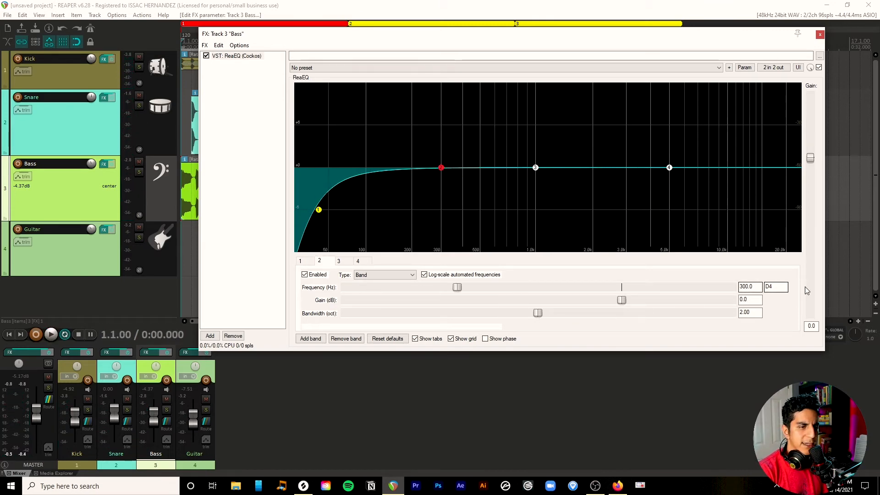
{"action": "left_click_drag", "start_coordinate": [755, 287], "coordinate": [736, 288]}
{"action": "type", "text": "800"}
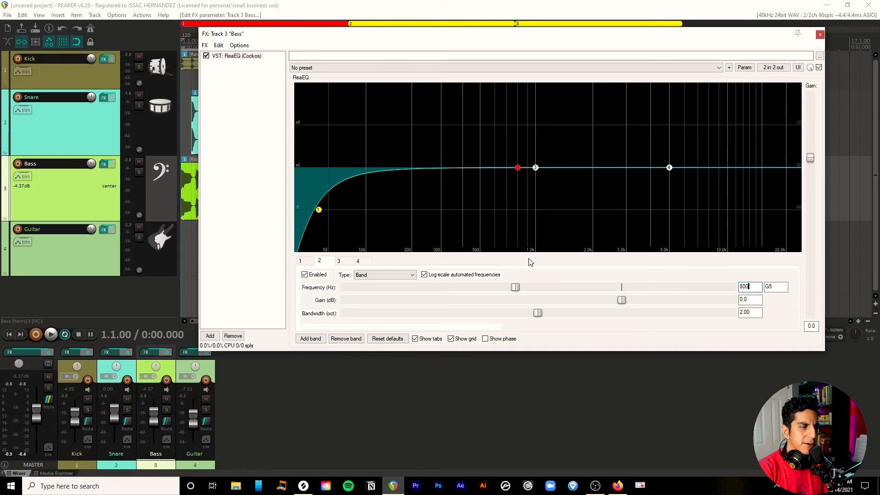
{"action": "key", "text": "space"}
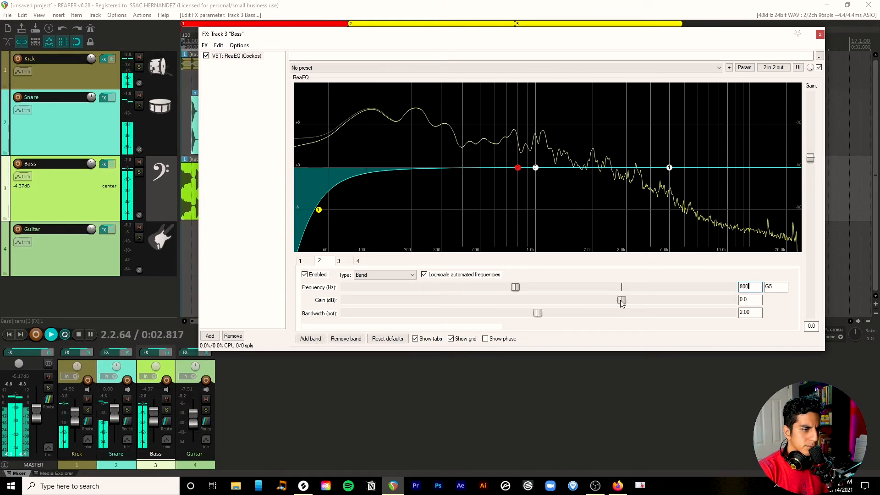
Boost band 2 by about 5.1 dB around 788 Hz and narrow its bandwidth to about 1.29 octaves while listening
{"action": "left_click_drag", "start_coordinate": [621, 300], "coordinate": [667, 300]}
{"action": "left_click_drag", "start_coordinate": [537, 313], "coordinate": [518, 288]}
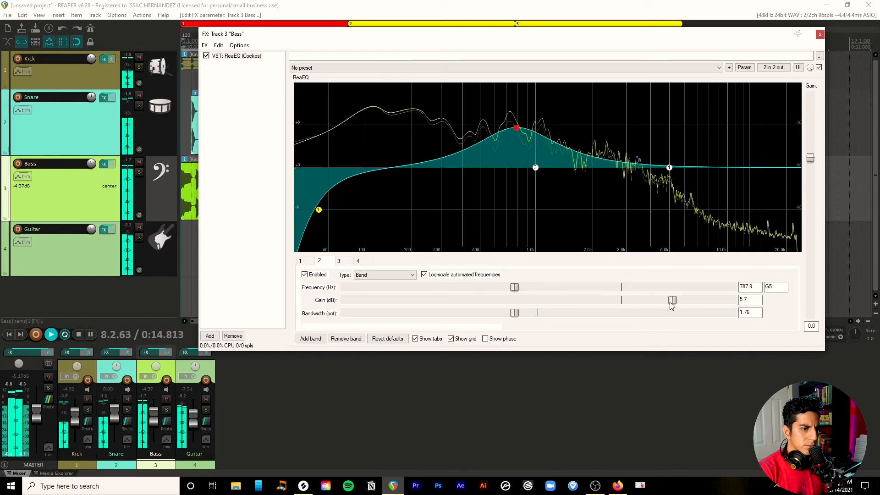
{"action": "mouse_move", "coordinate": [661, 305]}
{"action": "left_mouse_down"}
{"action": "mouse_move", "coordinate": [681, 307]}
{"action": "mouse_move", "coordinate": [671, 306]}
{"action": "left_mouse_up"}
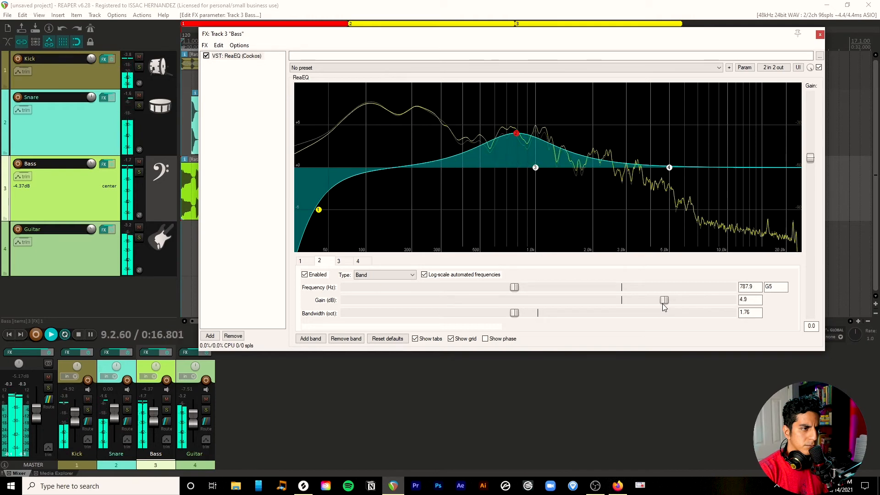
{"action": "left_click_drag", "start_coordinate": [506, 316], "coordinate": [461, 321]}
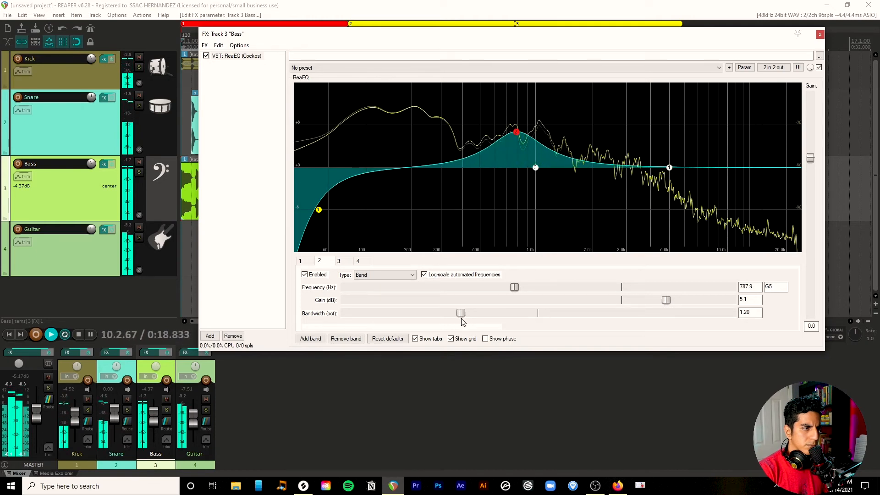
{"action": "key", "text": "space"}
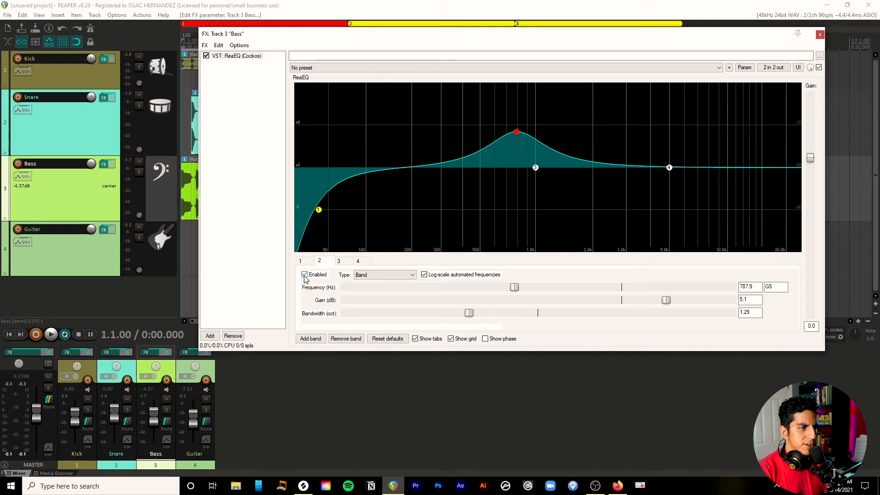
Play the project and compare the bass with band 2 disabled and enabled
{"action": "key", "text": "space"}
{"action": "left_click", "coordinate": [305, 275]}
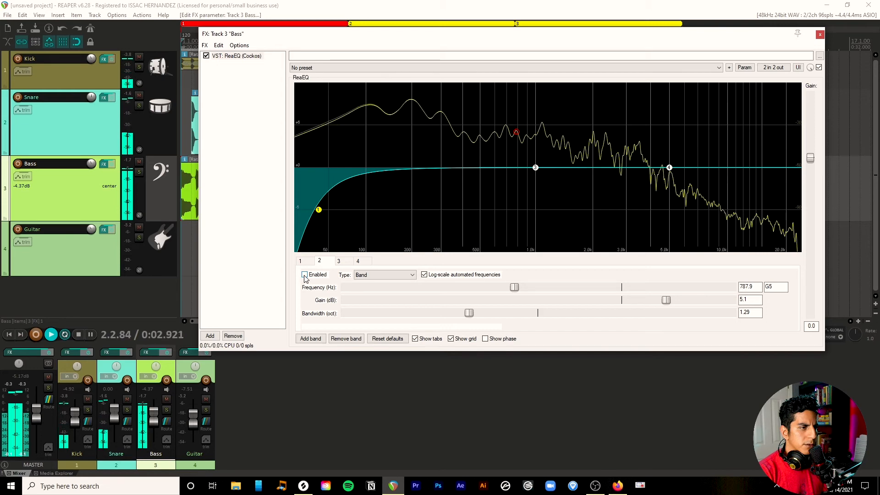
{"action": "left_click", "coordinate": [305, 275]}
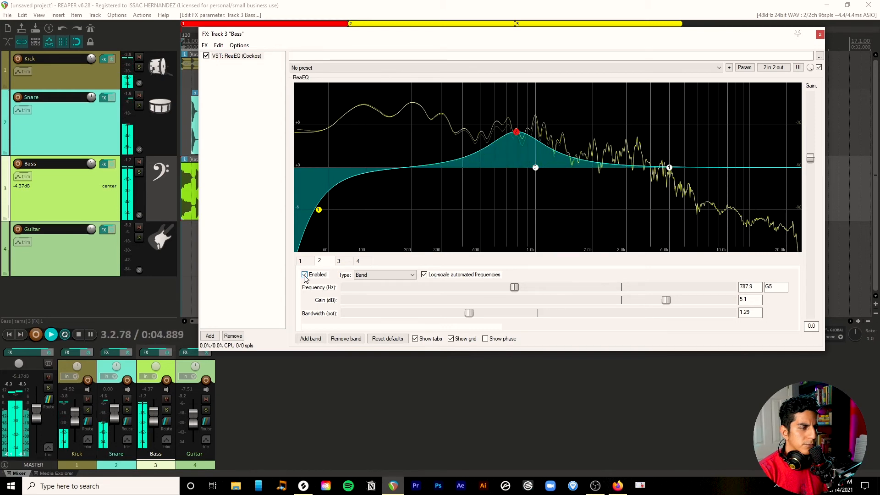
{"action": "key", "text": "space"}
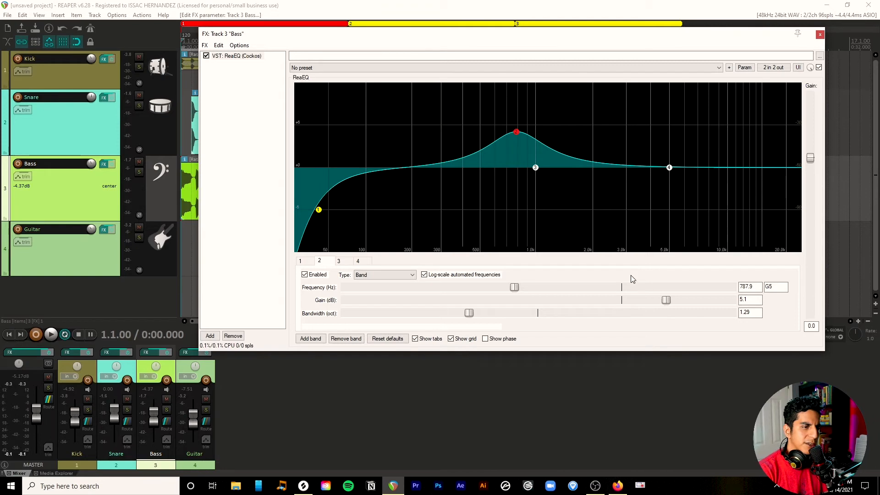
Change band 4 to a Low Pass filter at about 2425 Hz and play the bass through it
{"action": "left_click", "coordinate": [669, 167]}
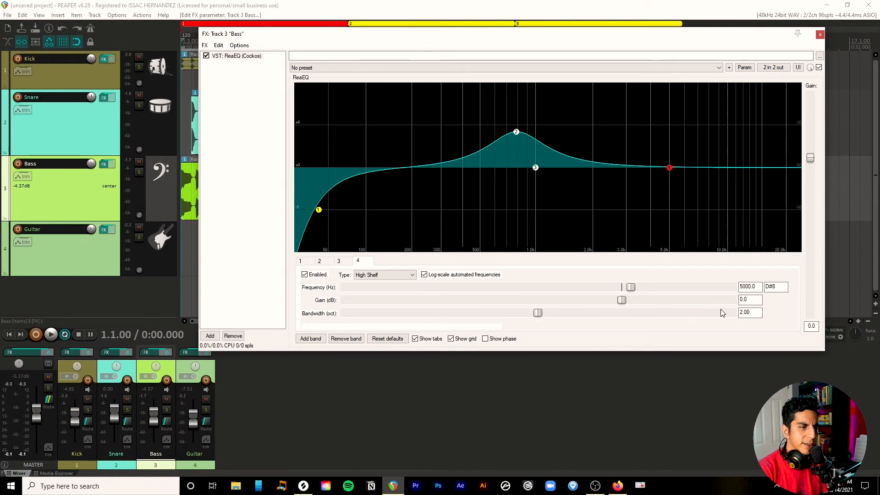
{"action": "left_click", "coordinate": [409, 276]}
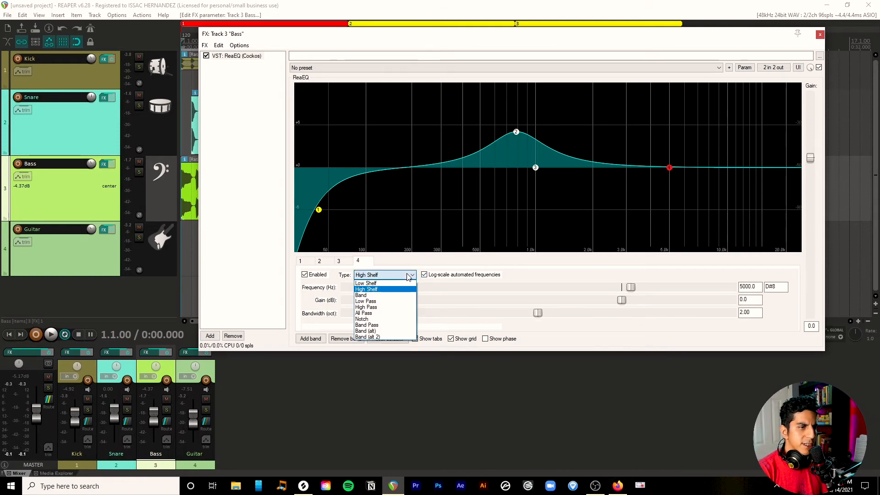
{"action": "left_click", "coordinate": [383, 301]}
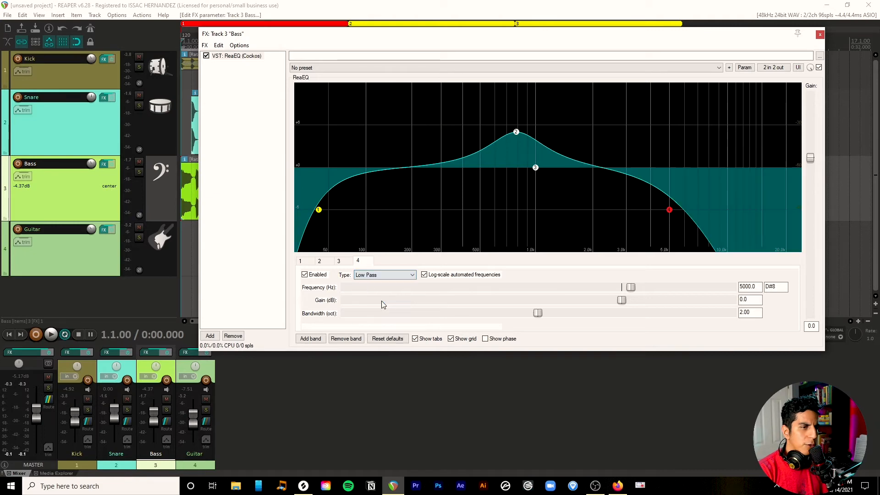
{"action": "left_click_drag", "start_coordinate": [631, 286], "coordinate": [584, 287]}
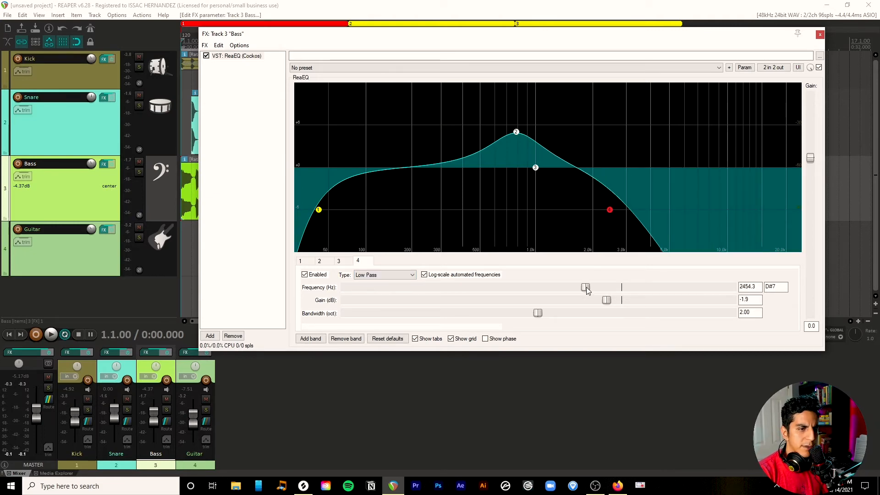
{"action": "key", "text": "space"}
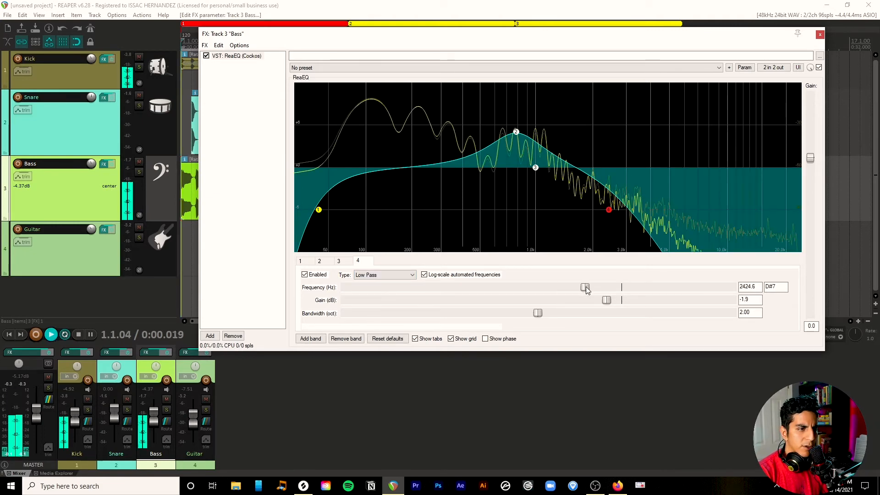
{"action": "key", "text": "space"}
Give band 3 a slight boost between 1 and 2 kHz, and compare the bass with ReaEQ bypassed and enabled
{"action": "left_click", "coordinate": [339, 261]}
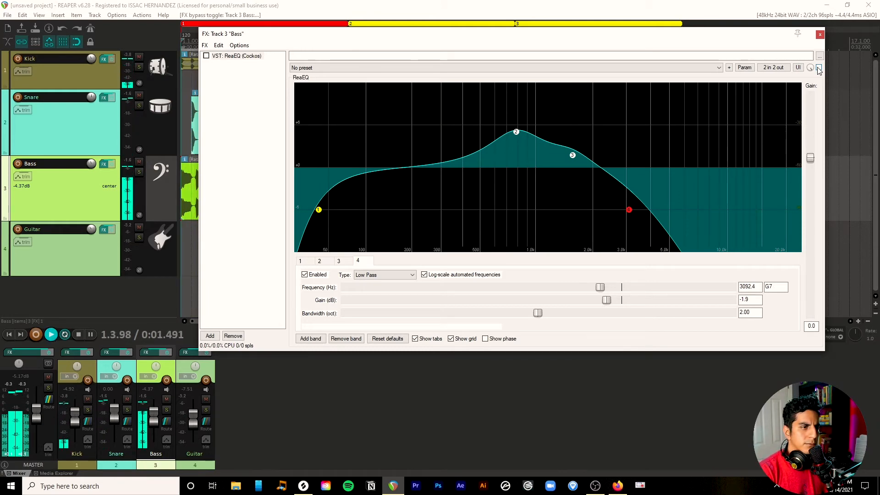
{"action": "left_click", "coordinate": [819, 67]}
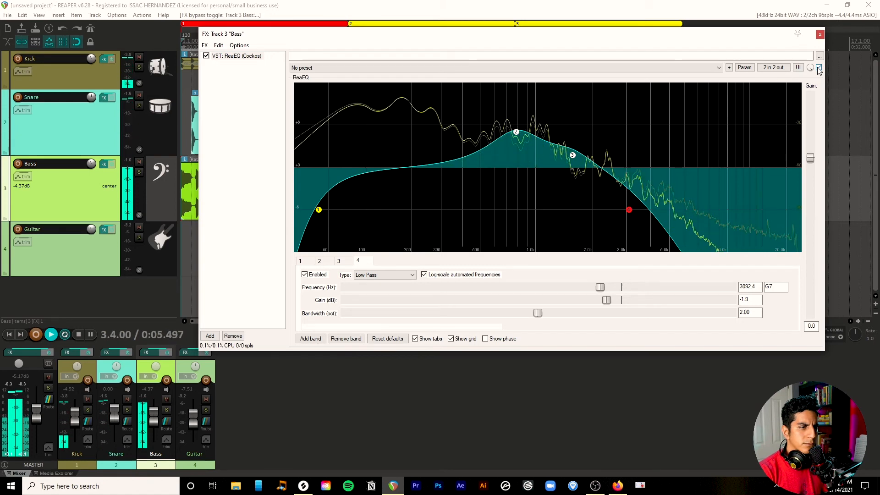
{"action": "key", "text": "space"}
Raise band 4's low-pass frequency to about 8331 Hz, audition it briefly, and close the Bass effects window
{"action": "left_click_drag", "start_coordinate": [601, 290], "coordinate": [664, 297]}
{"action": "key", "text": "space"}
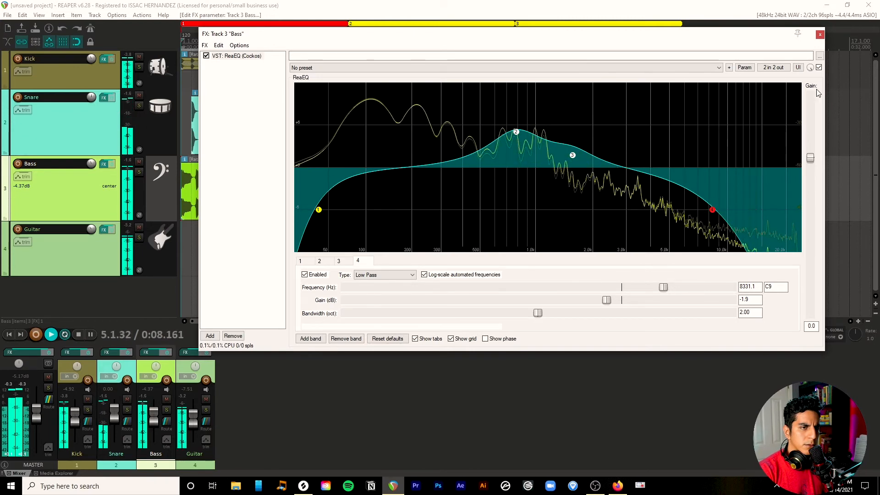
{"action": "key", "text": "space"}
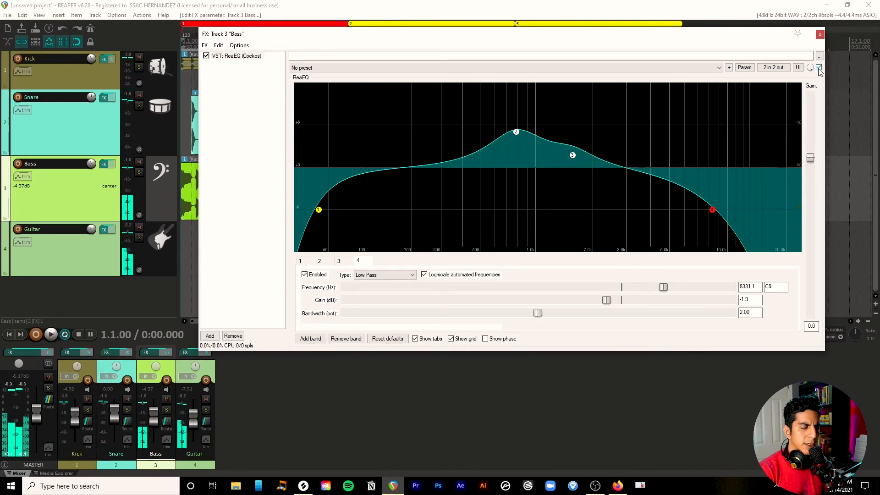
{"action": "left_click_drag", "start_coordinate": [682, 32], "coordinate": [634, 26]}
{"action": "left_click", "coordinate": [769, 28]}
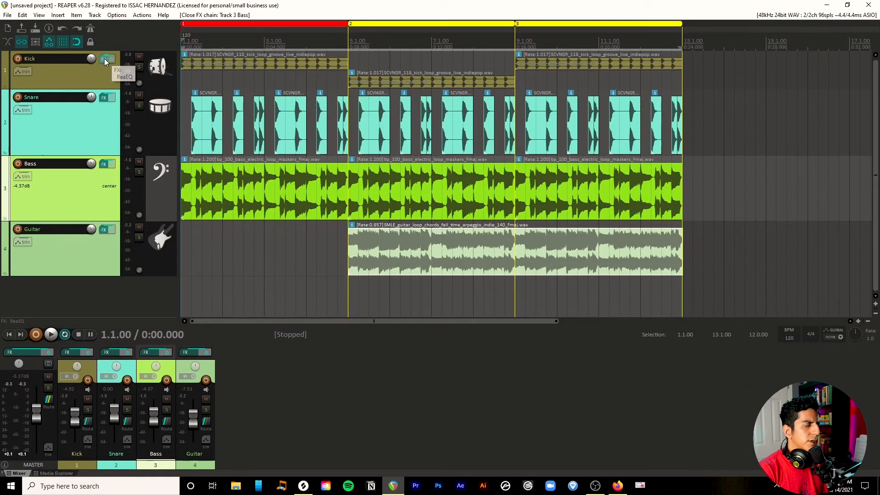
In the Kick track's ReaEQ, boost band 2 at 50 Hz by about 6.8 dB with a bandwidth of about 0.59 octaves
{"action": "left_click", "coordinate": [105, 60]}
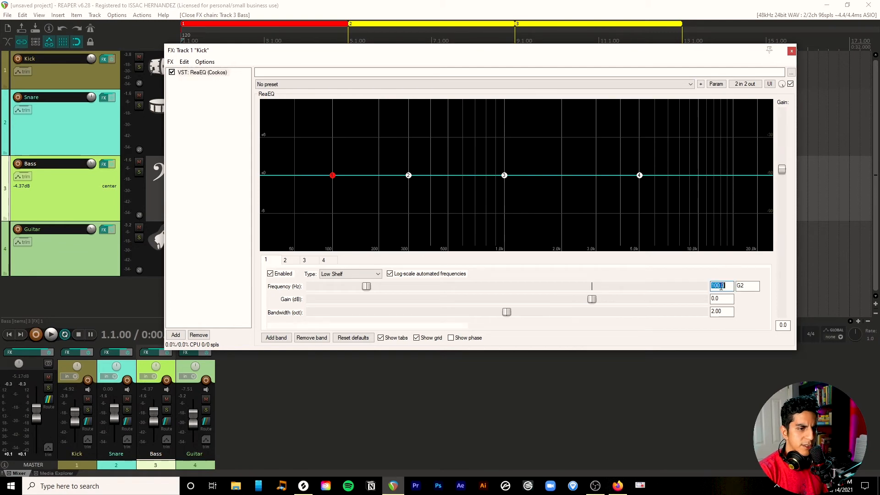
{"action": "left_click_drag", "start_coordinate": [593, 300], "coordinate": [627, 299]}
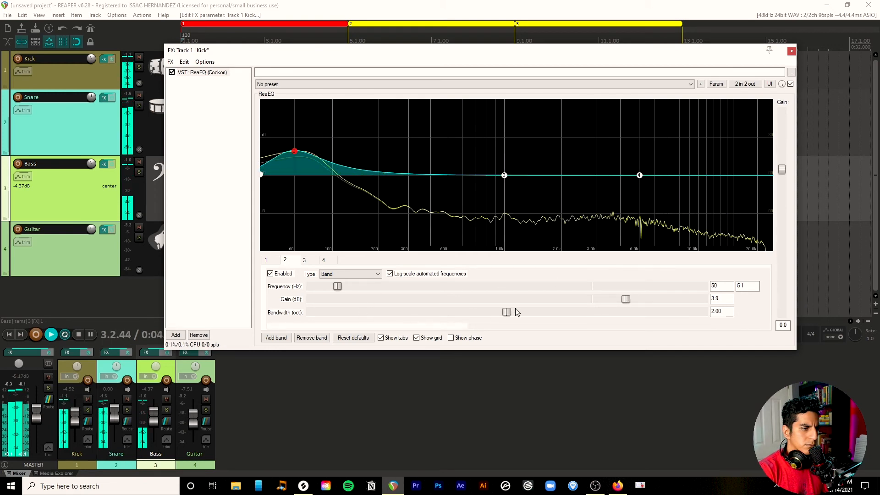
{"action": "left_click_drag", "start_coordinate": [506, 312], "coordinate": [368, 316]}
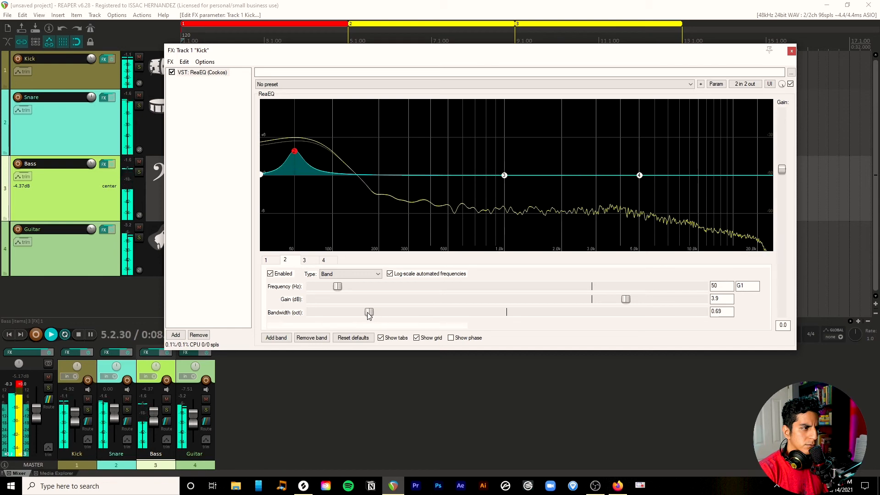
{"action": "left_click_drag", "start_coordinate": [626, 299], "coordinate": [653, 301]}
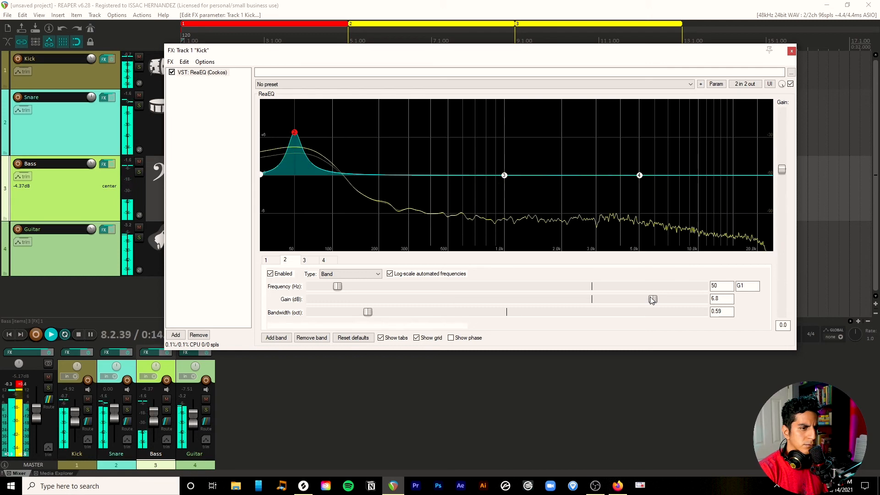
{"action": "key", "text": "space"}
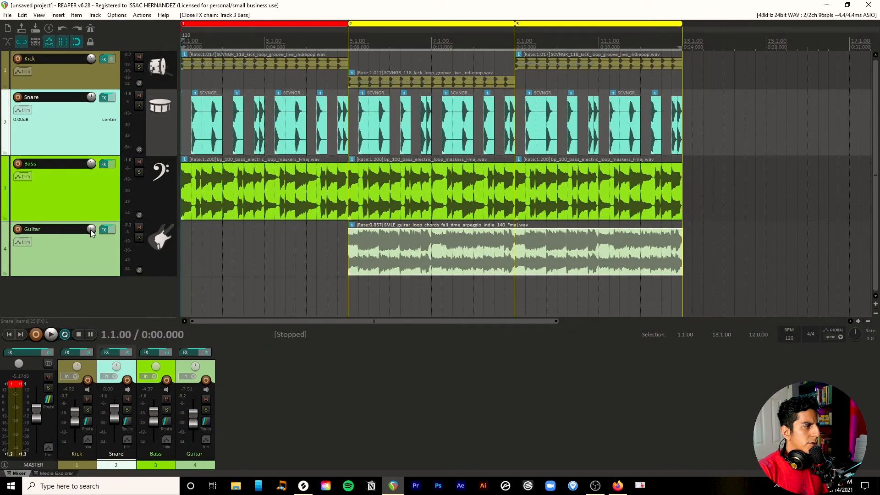
In the Snare track's ReaEQ, set band 1 to High Pass at 100 Hz with about 1.57 octaves bandwidth, and audition it
{"action": "left_click", "coordinate": [105, 99]}
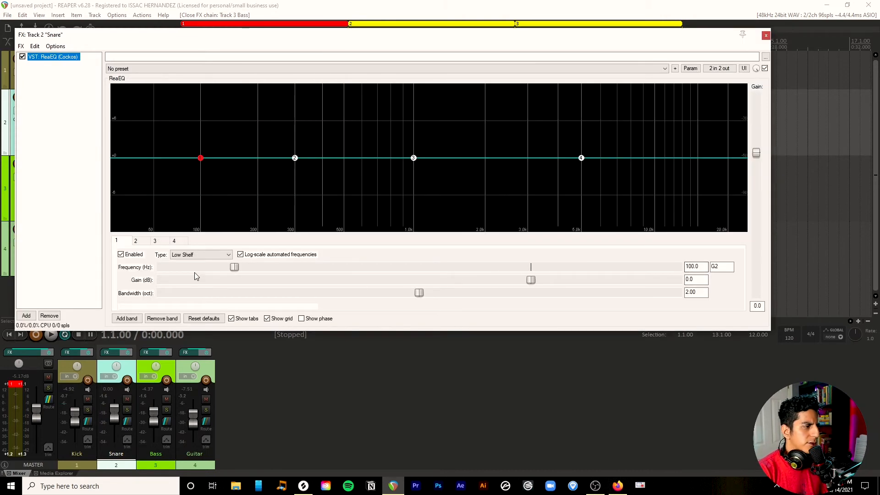
{"action": "left_click", "coordinate": [202, 254]}
{"action": "key", "text": "space"}
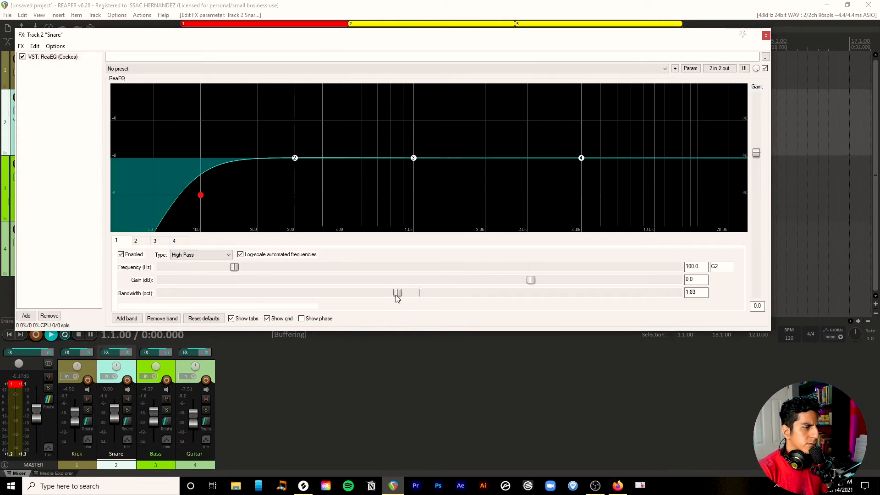
{"action": "left_click_drag", "start_coordinate": [397, 293], "coordinate": [363, 293]}
{"action": "key", "text": "space"}
{"action": "key", "text": "space"}
{"action": "key", "text": "space"}
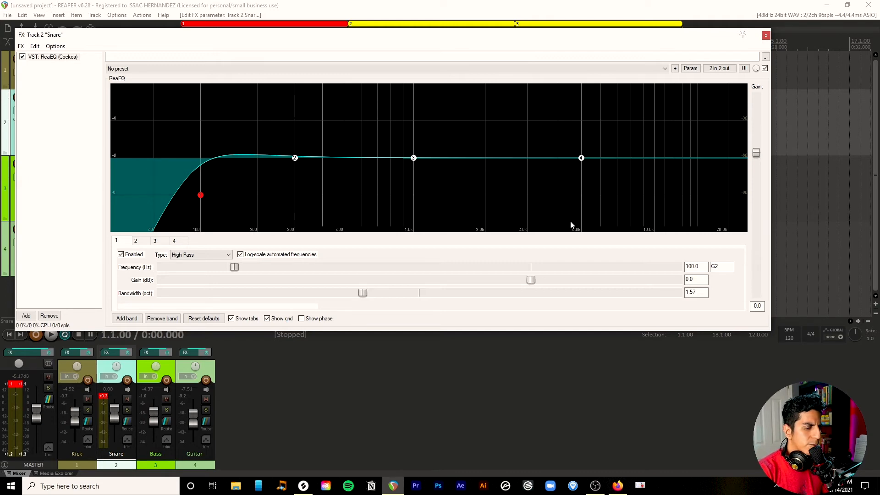
Boost the Snare's band 3 at about 1380 Hz by about 4.9 dB with a 0.52-octave bandwidth during playback
{"action": "left_click", "coordinate": [581, 159]}
{"action": "left_click", "coordinate": [413, 159]}
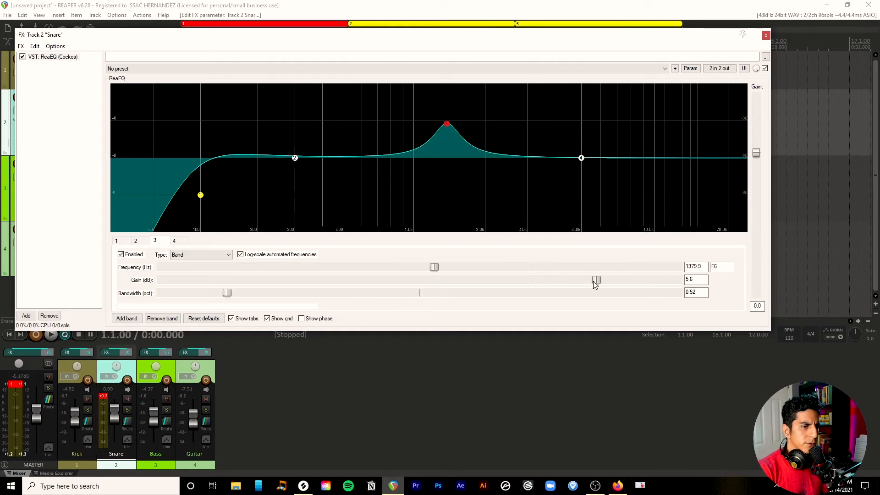
{"action": "key", "text": "space"}
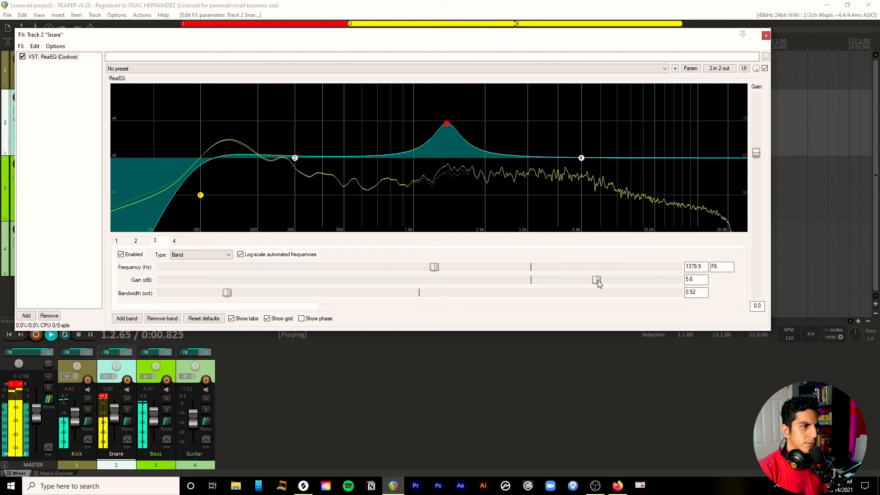
{"action": "left_click_drag", "start_coordinate": [598, 282], "coordinate": [591, 285]}
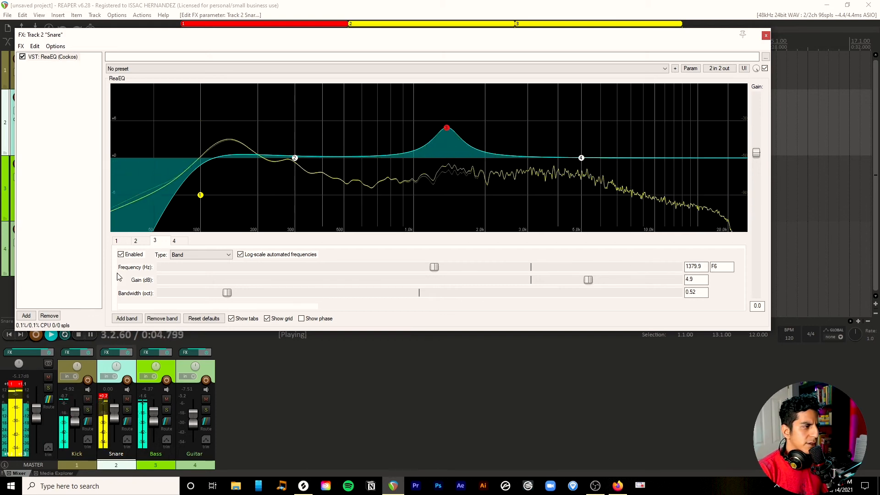
Compare the snare with band 3 disabled and enabled, and soften the band to about 2.8 dB and 0.75 octaves
{"action": "left_click", "coordinate": [121, 255]}
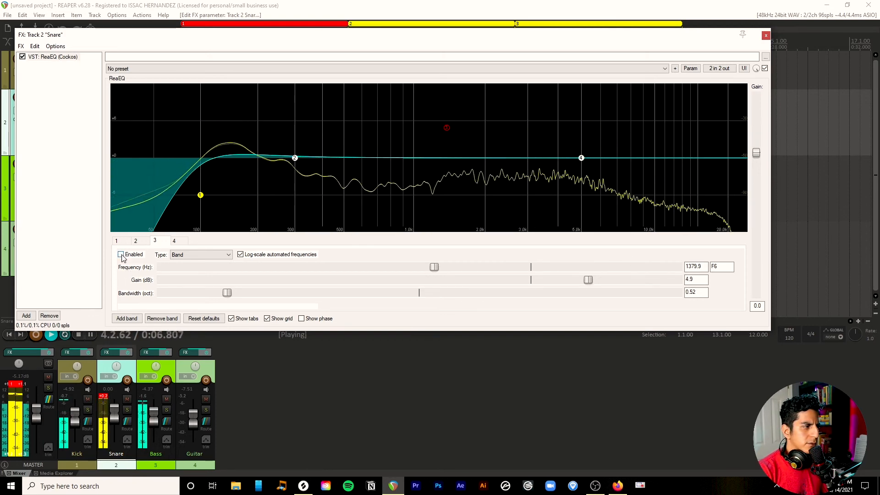
{"action": "left_click", "coordinate": [121, 255]}
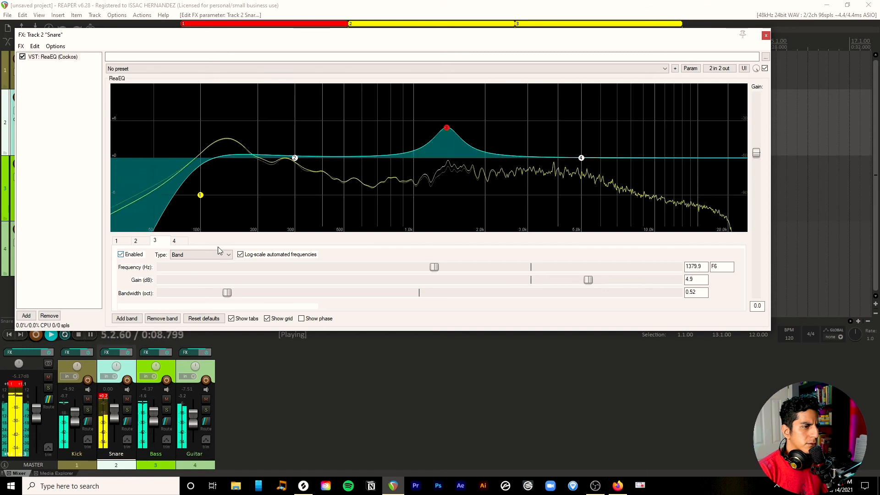
{"action": "mouse_move", "coordinate": [588, 279]}
{"action": "left_mouse_down"}
{"action": "mouse_move", "coordinate": [682, 280]}
{"action": "mouse_move", "coordinate": [586, 280]}
{"action": "left_mouse_up"}
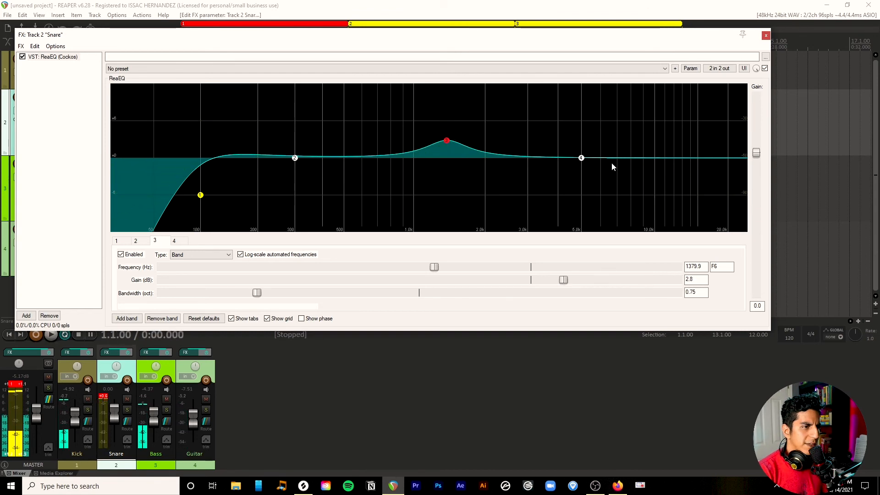
Add a narrow fifth band at about 7210 Hz, 0.28 octaves wide, to the Snare's ReaEQ and trim its boost during playback
{"action": "left_click", "coordinate": [582, 158]}
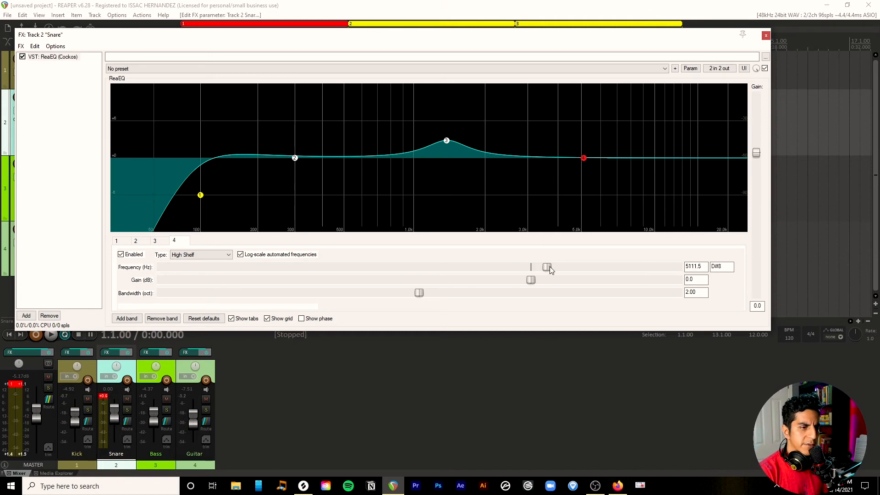
{"action": "key", "text": "space"}
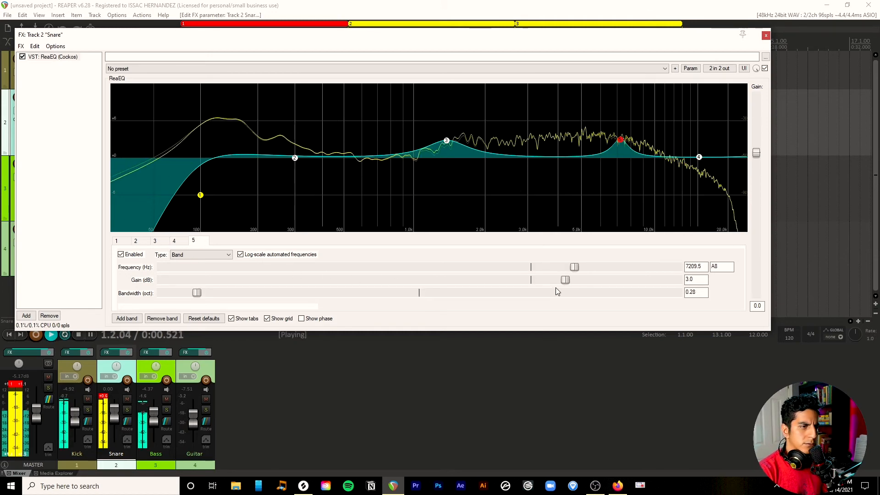
{"action": "mouse_move", "coordinate": [566, 284]}
{"action": "left_mouse_down"}
{"action": "mouse_move", "coordinate": [633, 283]}
{"action": "mouse_move", "coordinate": [554, 284]}
{"action": "left_mouse_up"}
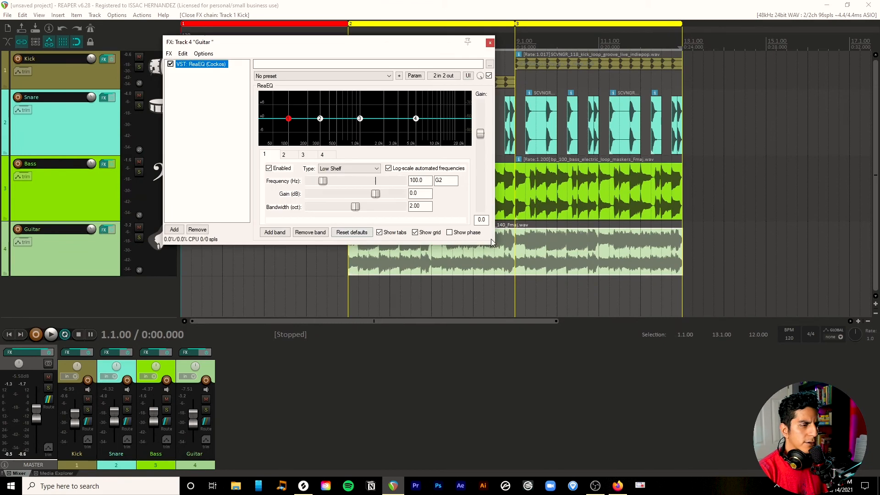
Enlarge the Guitar track's ReaEQ window and set band 1 to High Pass at 50 Hz
{"action": "left_click_drag", "start_coordinate": [493, 244], "coordinate": [795, 369]}
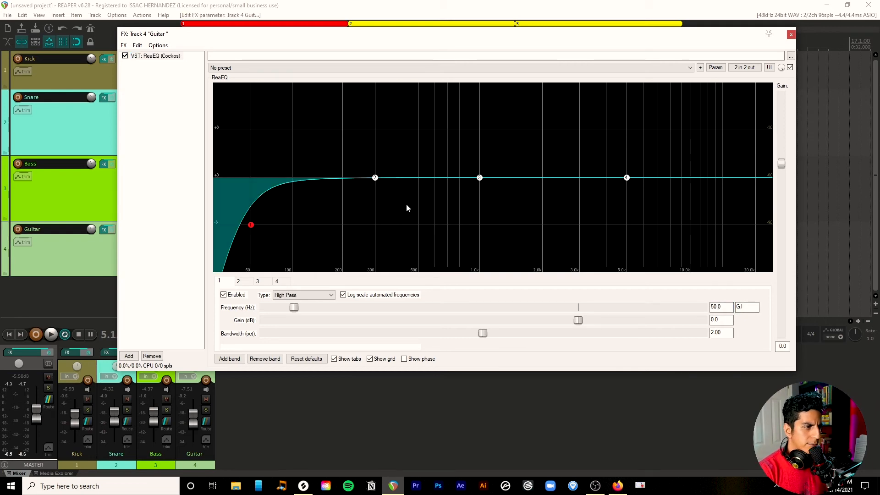
Boost the Guitar's band 2 at about 401 Hz by about 1.5 dB over 0.89 octaves, comparing it disabled and enabled during playback
{"action": "left_click", "coordinate": [375, 179]}
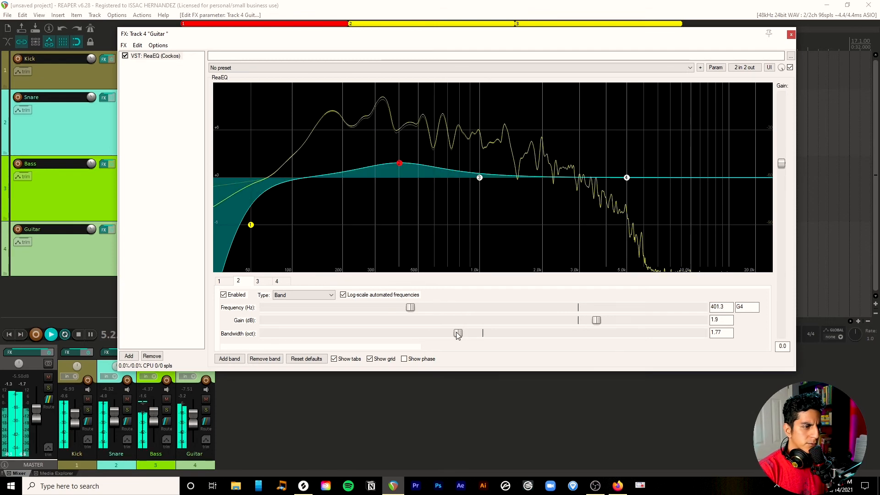
{"action": "left_click_drag", "start_coordinate": [458, 334], "coordinate": [361, 335]}
{"action": "mouse_move", "coordinate": [596, 320]}
{"action": "left_mouse_down"}
{"action": "mouse_move", "coordinate": [614, 323]}
{"action": "mouse_move", "coordinate": [593, 323]}
{"action": "left_mouse_up"}
{"action": "left_click", "coordinate": [224, 295]}
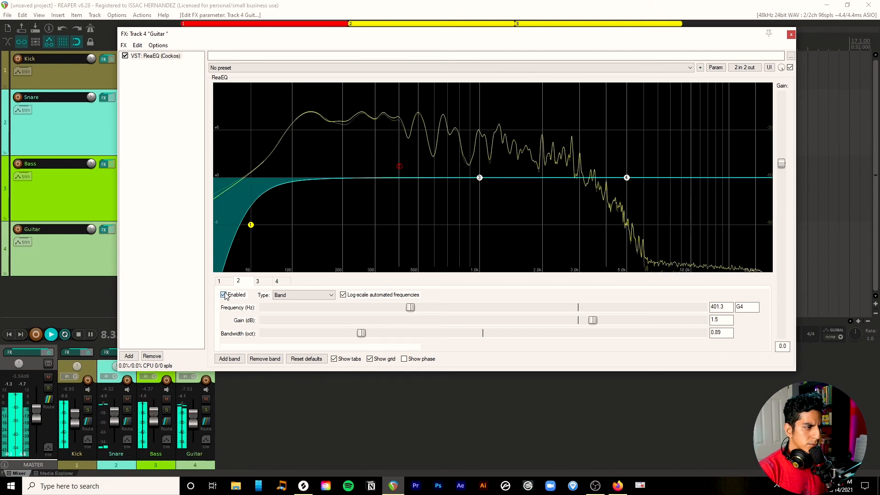
{"action": "left_click", "coordinate": [224, 295]}
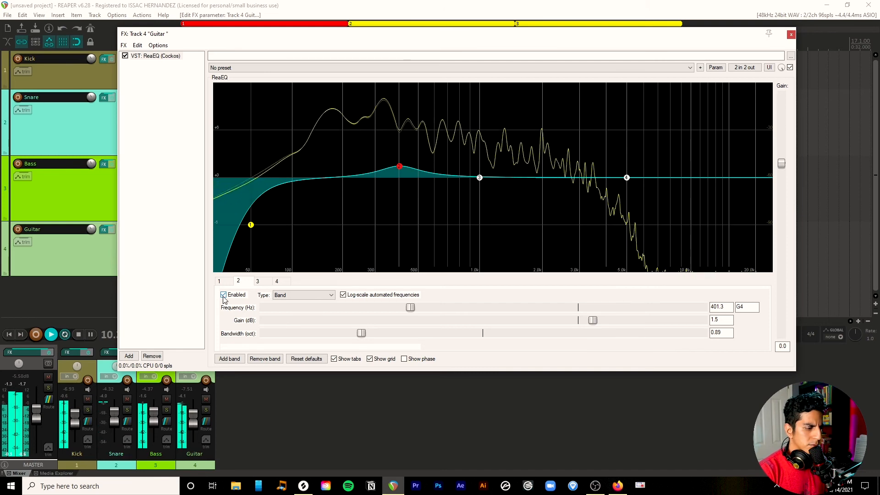
{"action": "key", "text": "space"}
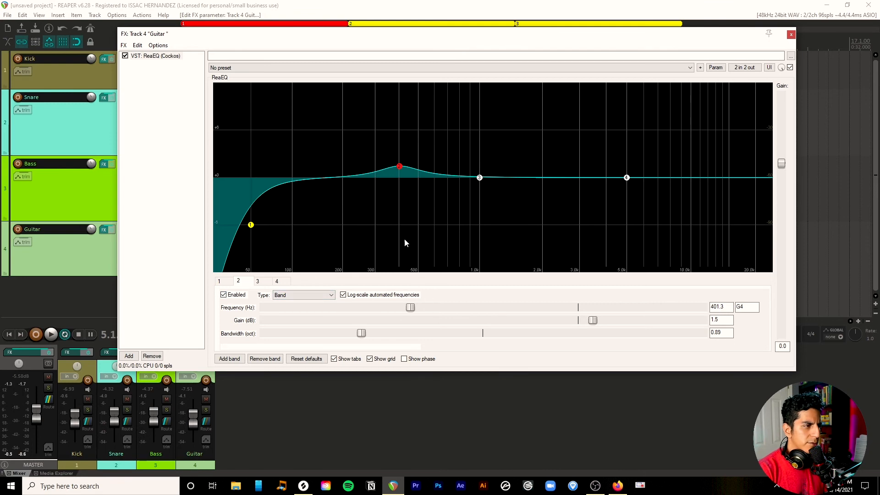
During playback, boost the Guitar's band 3 at about 3555 Hz by about 6.8 dB over 0.74 octaves, and compare with ReaEQ bypassed
{"action": "left_click", "coordinate": [482, 178]}
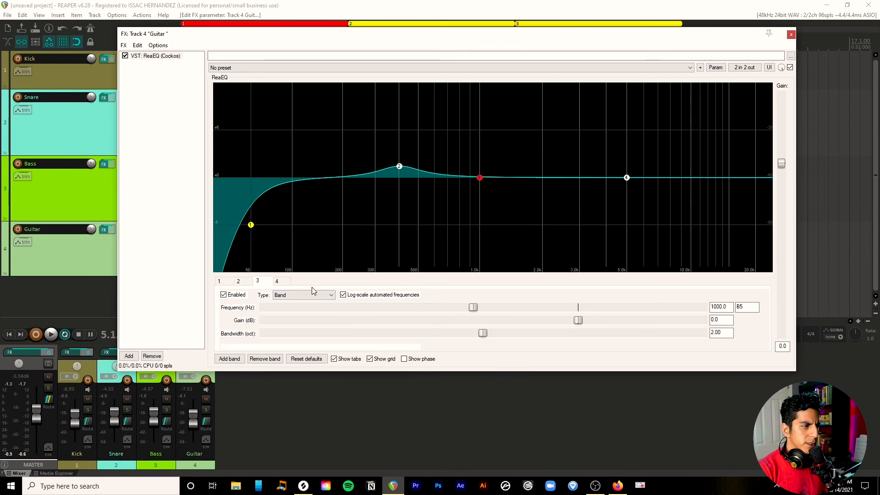
{"action": "left_click_drag", "start_coordinate": [473, 307], "coordinate": [557, 307]}
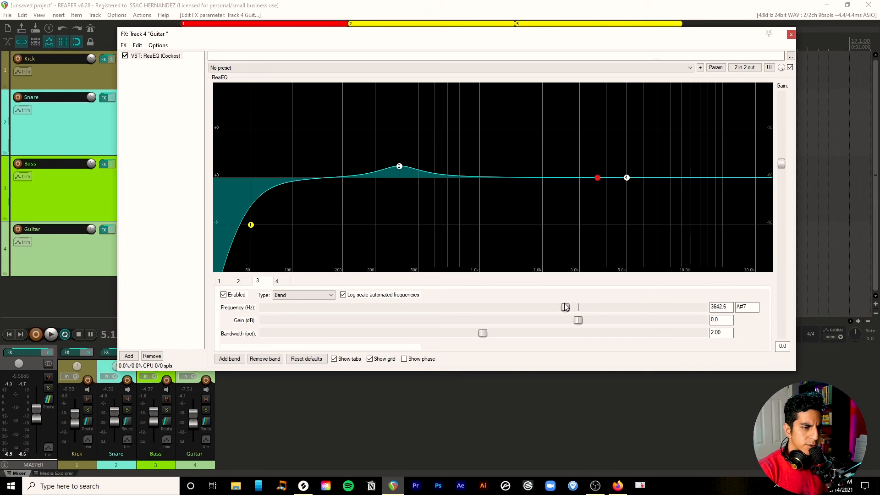
{"action": "key", "text": "space"}
{"action": "left_click_drag", "start_coordinate": [578, 320], "coordinate": [608, 320]}
{"action": "left_click_drag", "start_coordinate": [482, 333], "coordinate": [302, 333]}
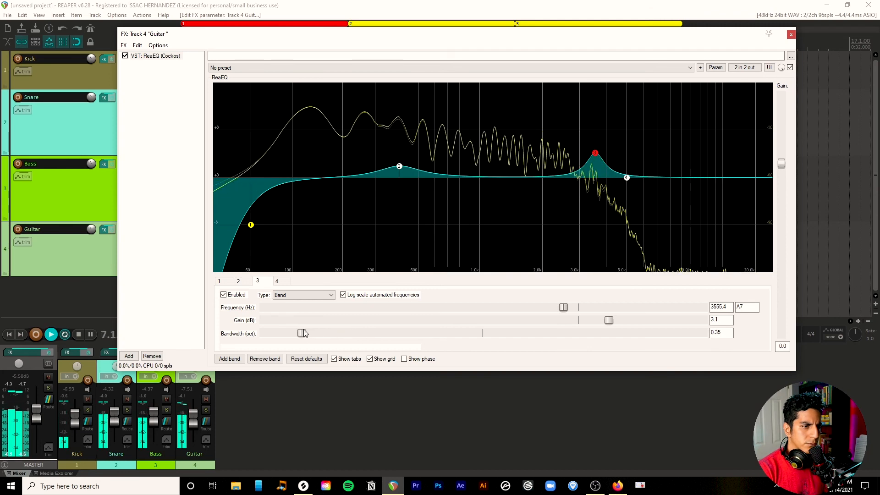
{"action": "left_click_drag", "start_coordinate": [608, 320], "coordinate": [646, 323]}
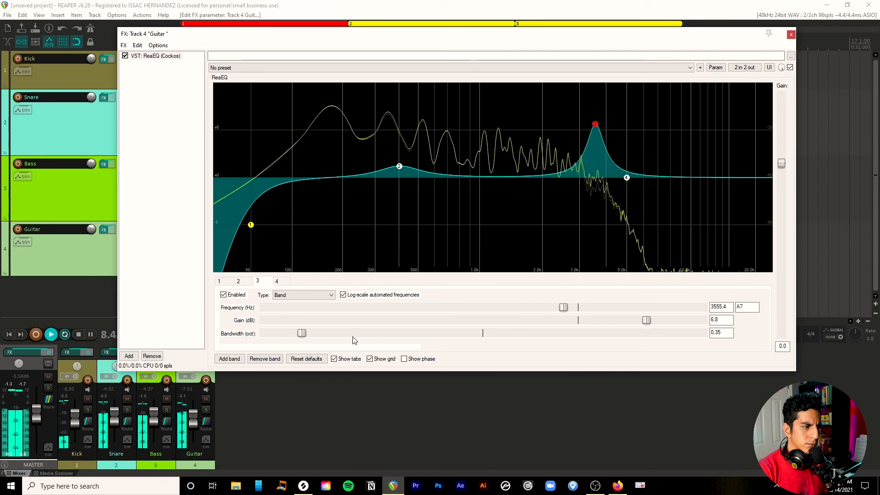
{"action": "left_click_drag", "start_coordinate": [301, 333], "coordinate": [343, 333]}
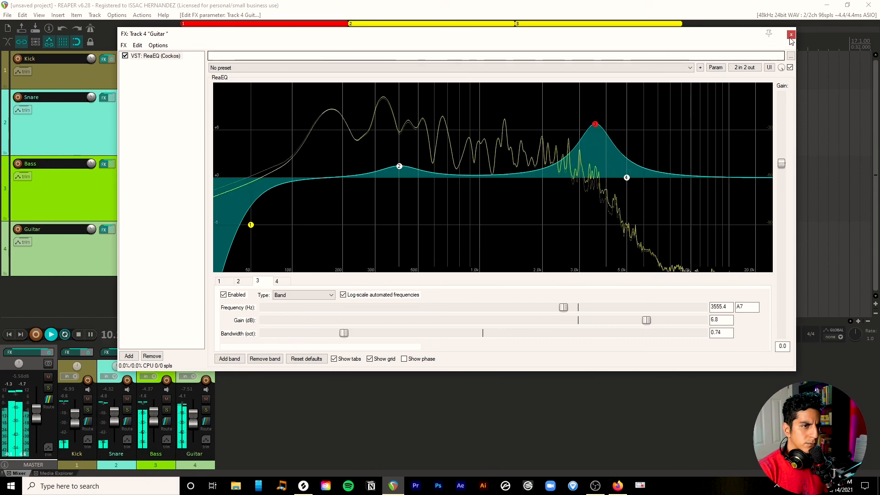
{"action": "left_click", "coordinate": [790, 67]}
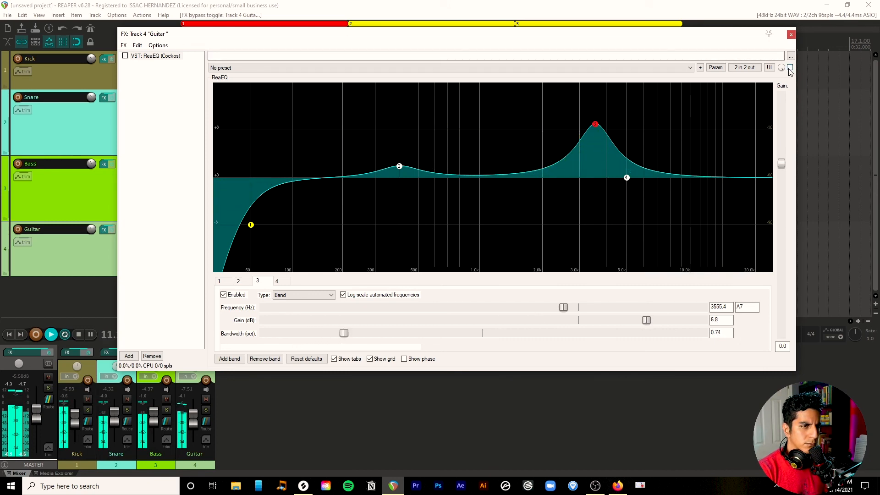
{"action": "left_click", "coordinate": [790, 68]}
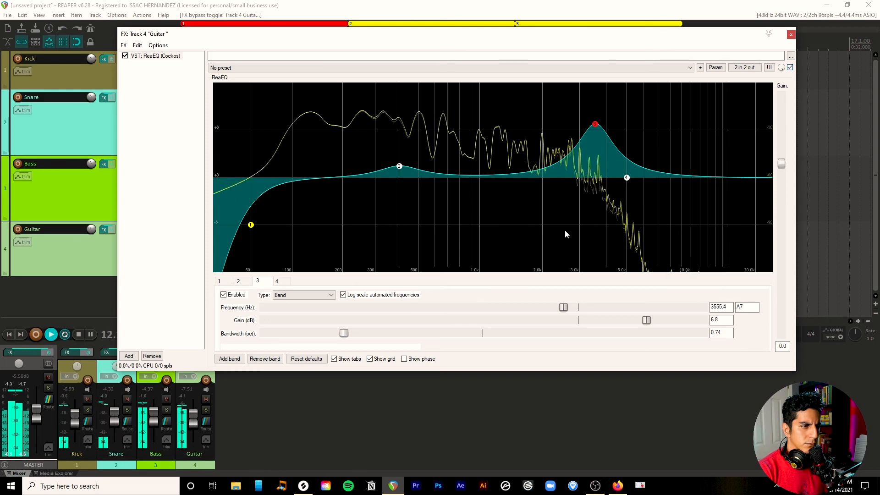
Change the Guitar's band 4 to a Low Pass filter and set its frequency to about 16340 Hz
{"action": "left_click", "coordinate": [627, 178]}
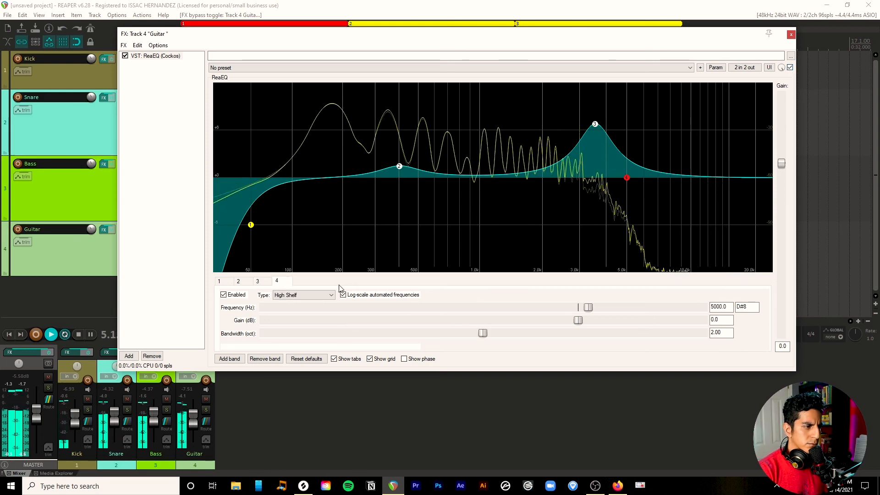
{"action": "left_click_drag", "start_coordinate": [597, 307], "coordinate": [653, 307]}
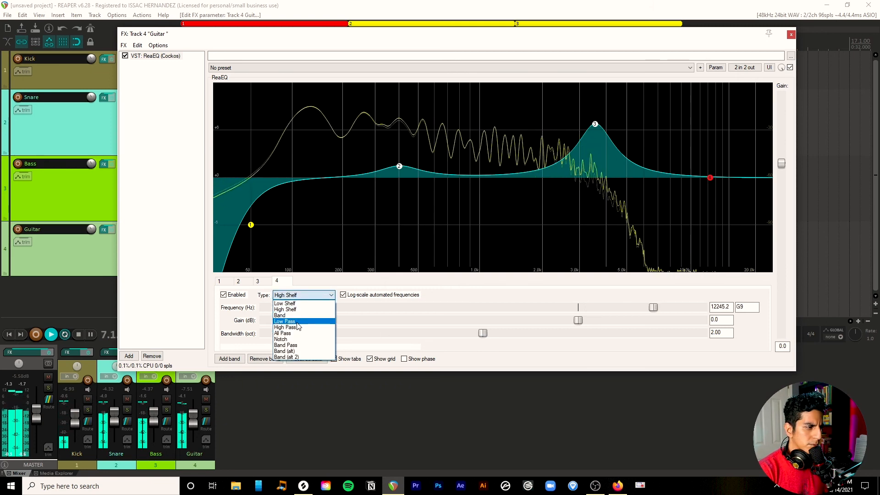
{"action": "left_click", "coordinate": [296, 322]}
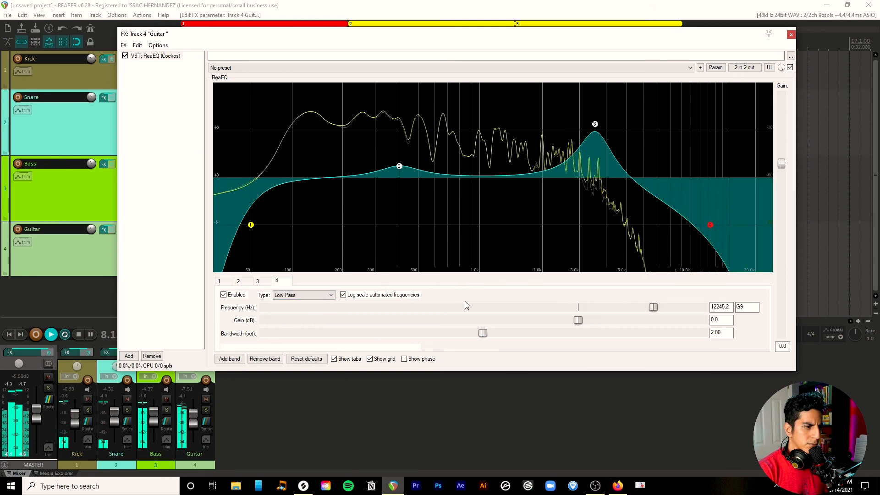
{"action": "left_click_drag", "start_coordinate": [660, 306], "coordinate": [680, 306]}
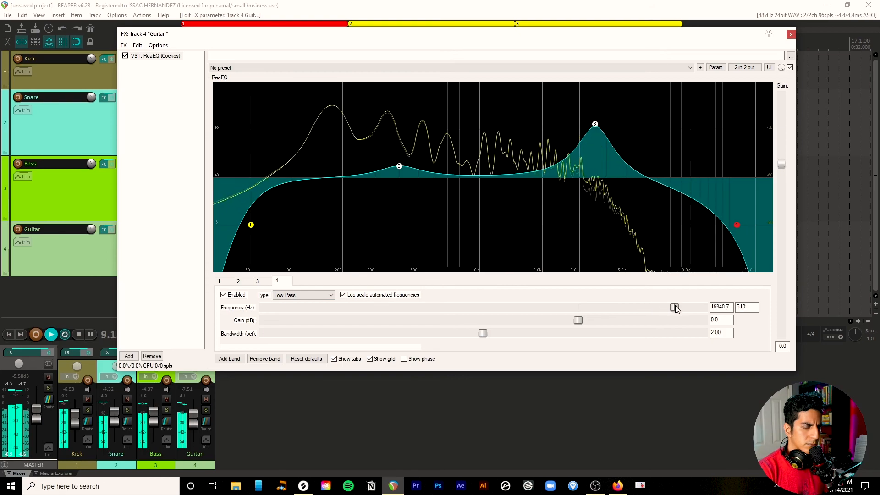